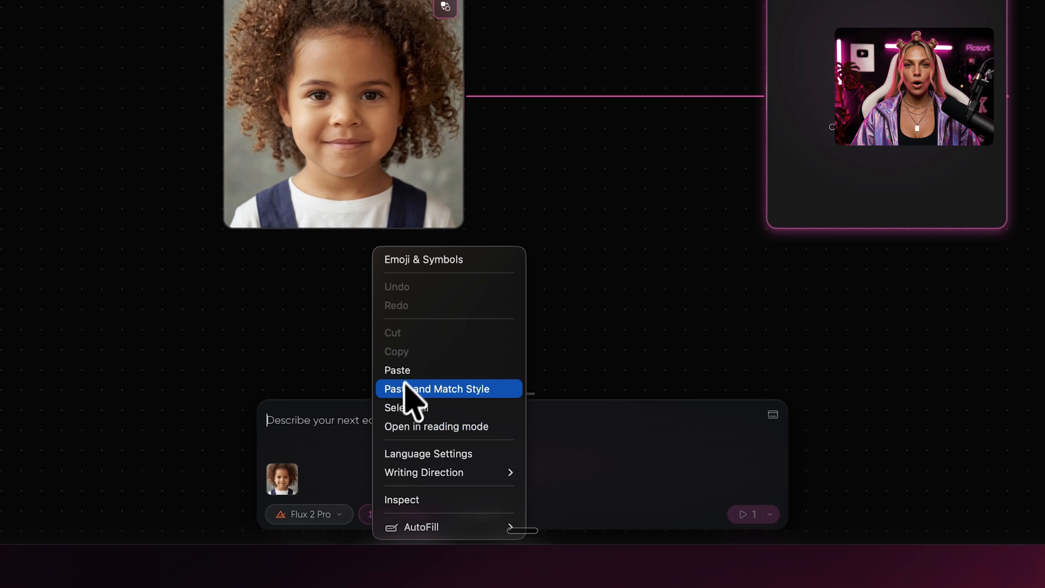
Paste the prompt recreating the child photo as a 2D layered watercolored paper design with drop shadows and hair-curl cutouts.
{"action": "left_click", "coordinate": [398, 369]}
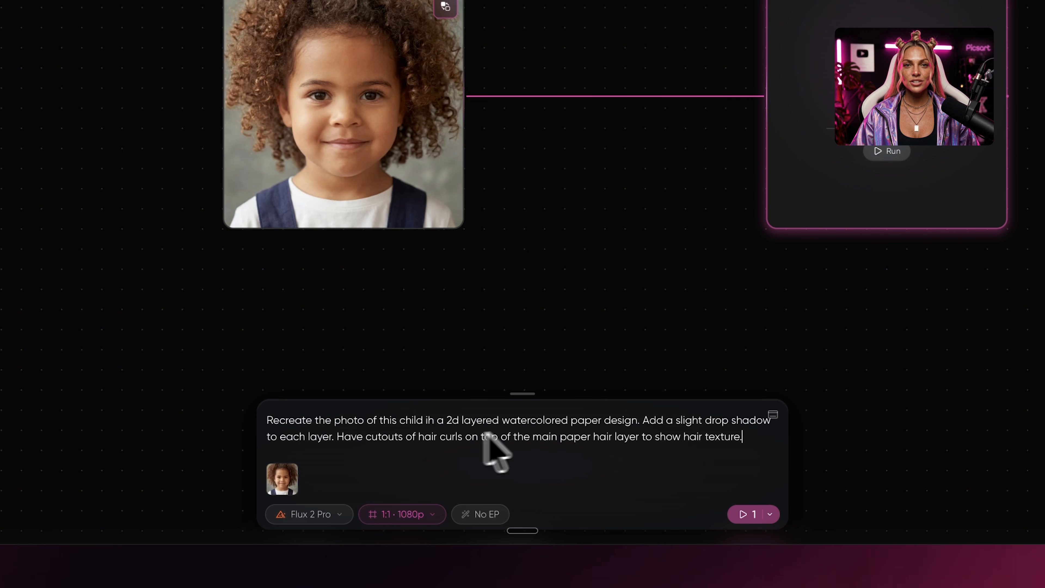
{"action": "left_click", "coordinate": [393, 521]}
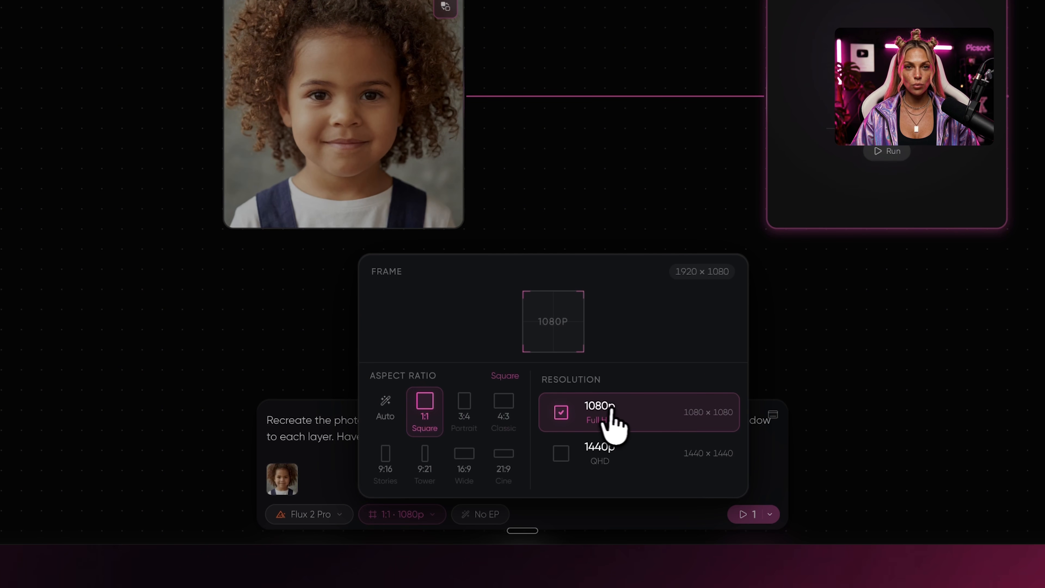
Switch the image model to Nanobanana Pro and run the generation.
{"action": "left_click", "coordinate": [325, 515]}
{"action": "scroll", "coordinate": [424, 330], "scroll_direction": "up", "scroll_amount": 5}
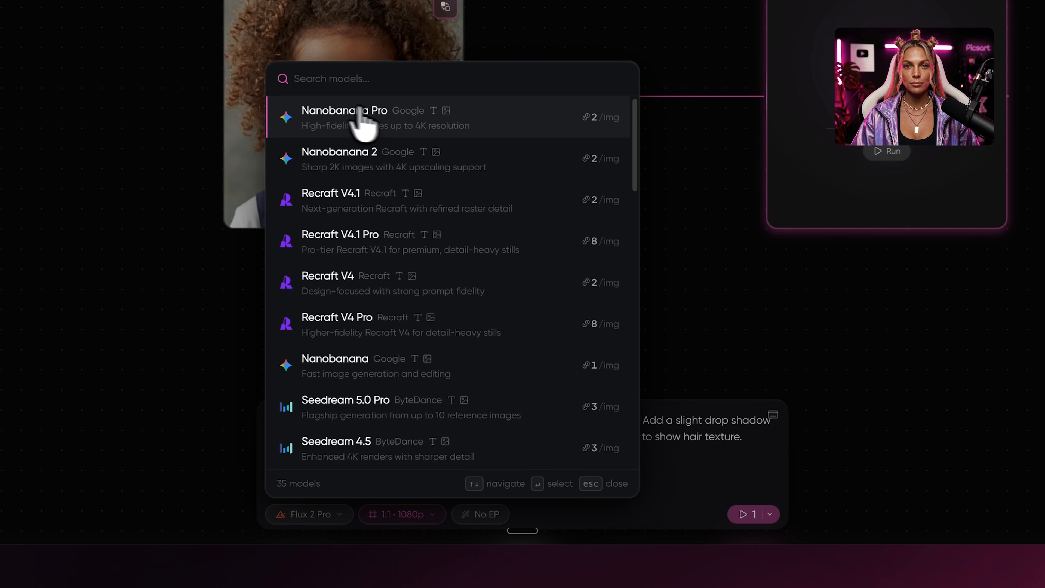
{"action": "scroll", "coordinate": [449, 161], "scroll_direction": "down", "scroll_amount": 10}
{"action": "scroll", "coordinate": [450, 143], "scroll_direction": "down", "scroll_amount": 8}
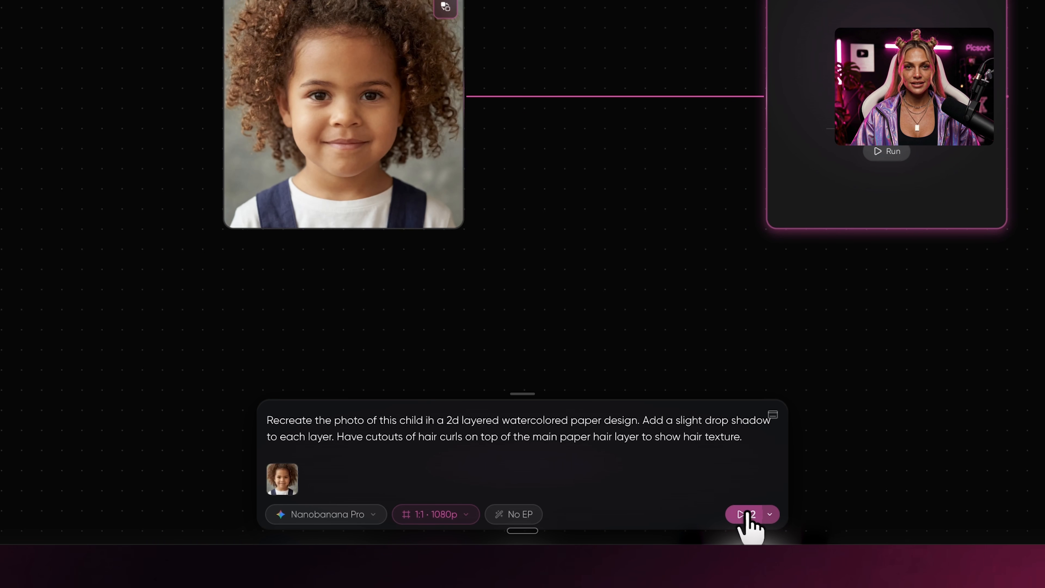
{"action": "left_click", "coordinate": [747, 515]}
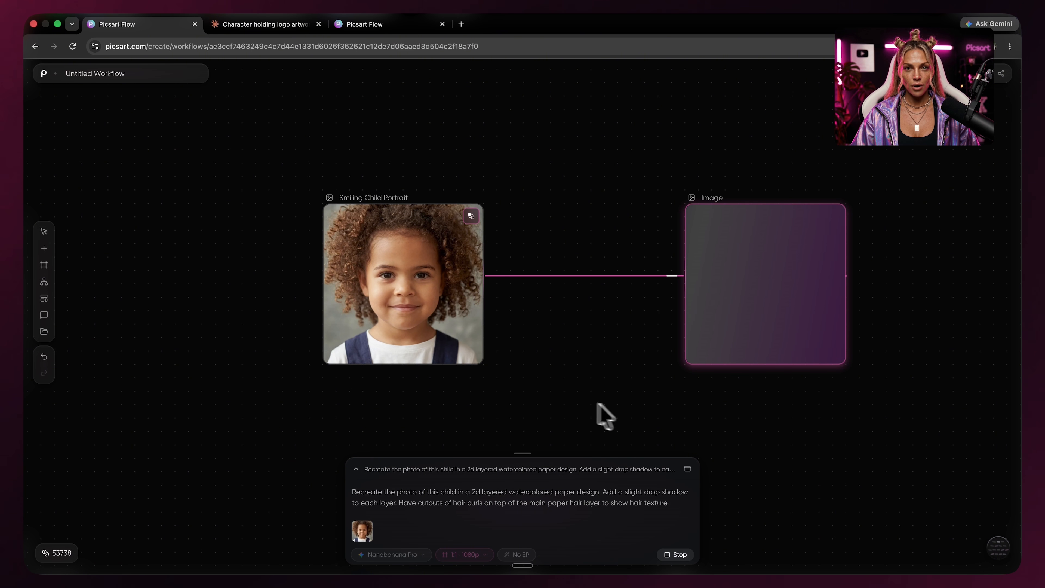
Inspect the generated papercraft portrait next to the original photo.
{"action": "left_click_drag", "start_coordinate": [789, 432], "coordinate": [733, 407]}
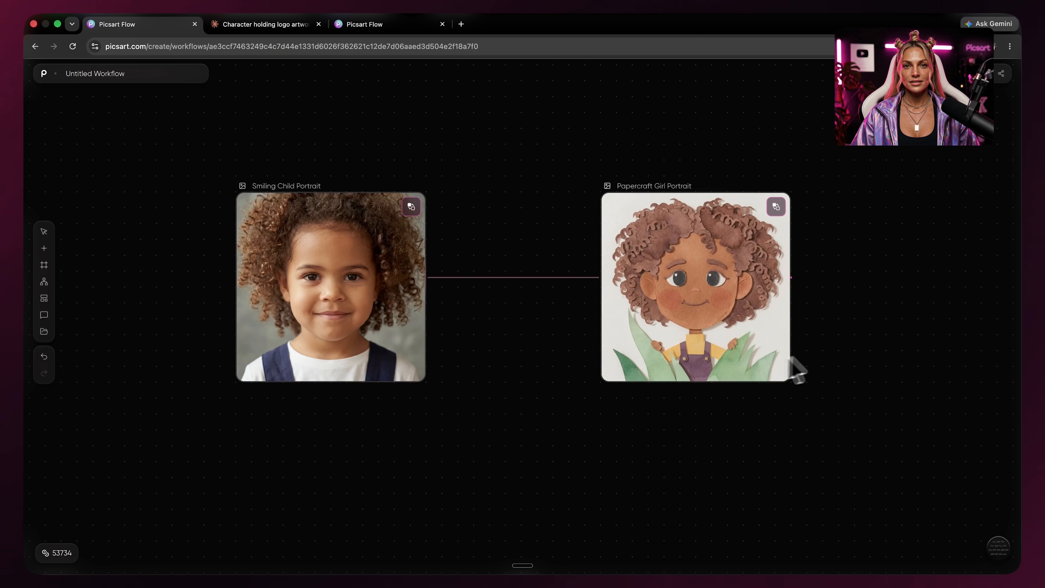
{"action": "left_click", "coordinate": [785, 362]}
{"action": "scroll", "coordinate": [807, 342], "scroll_direction": "down", "scroll_amount": 2}
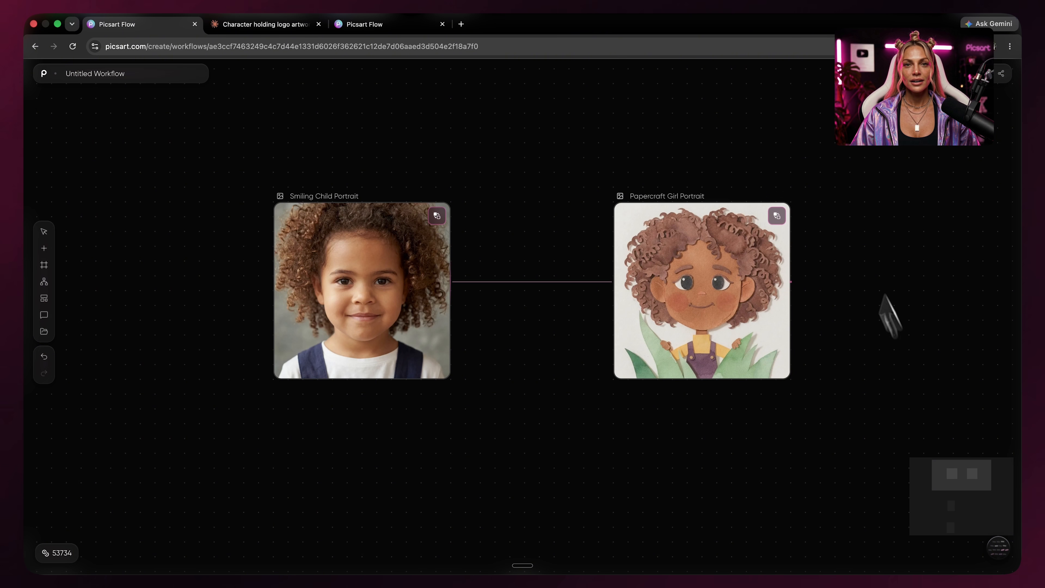
Add an Image node linked from the father-and-son photo and paste the 2000s Pixar-style character prompt.
{"action": "scroll", "coordinate": [562, 429], "scroll_direction": "up", "scroll_amount": 2}
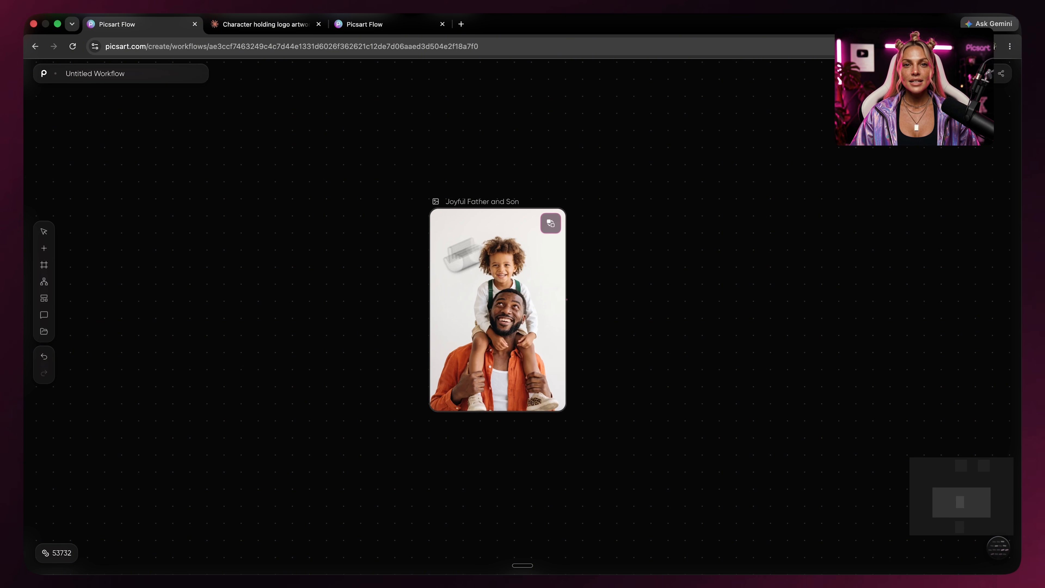
{"action": "scroll", "coordinate": [575, 276], "scroll_direction": "right", "scroll_amount": 5}
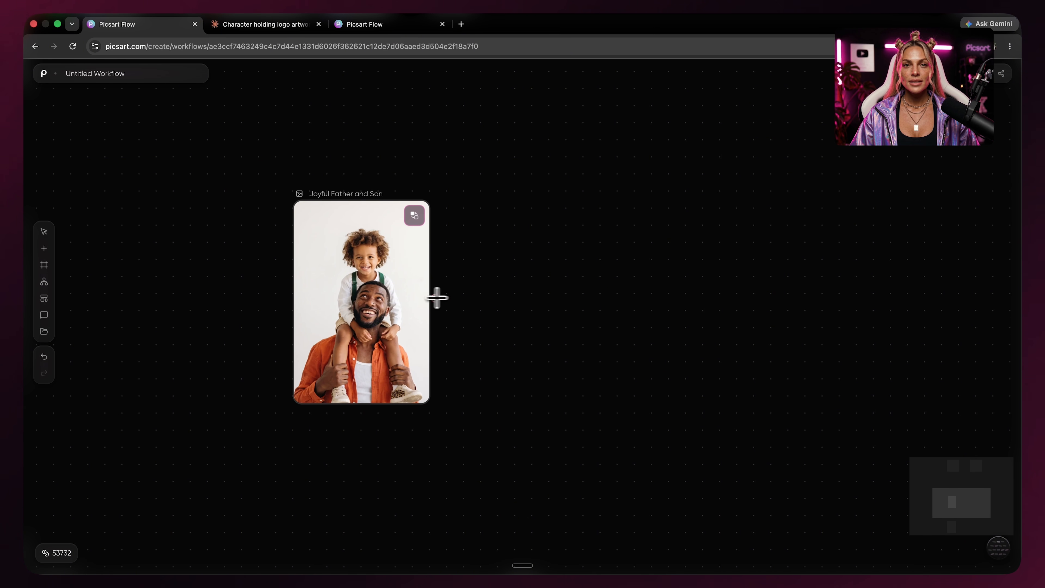
{"action": "left_click", "coordinate": [647, 350]}
{"action": "left_click_drag", "start_coordinate": [699, 338], "coordinate": [682, 243]}
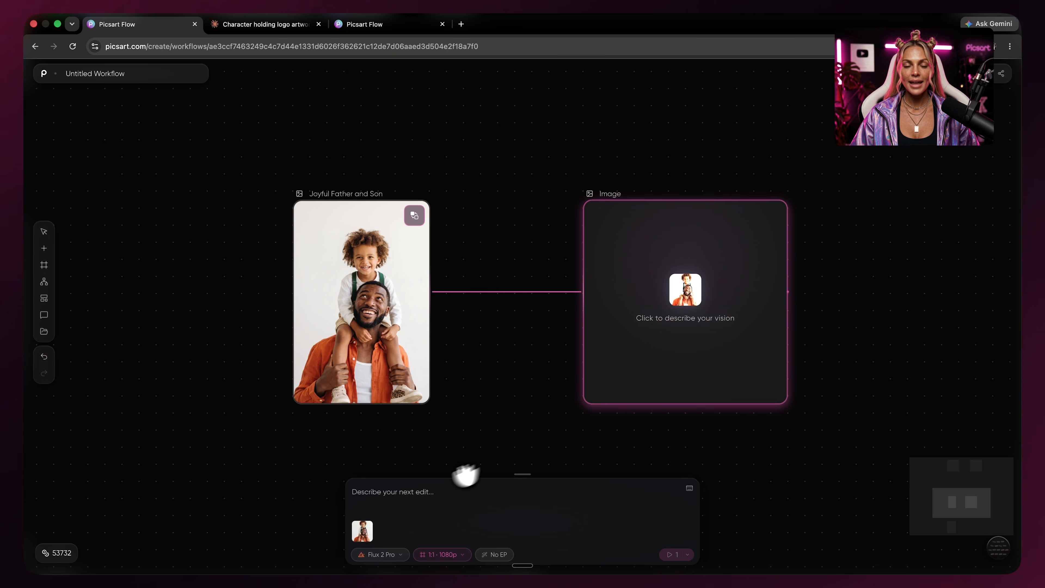
{"action": "right_click", "coordinate": [416, 497]}
{"action": "left_click", "coordinate": [423, 459]}
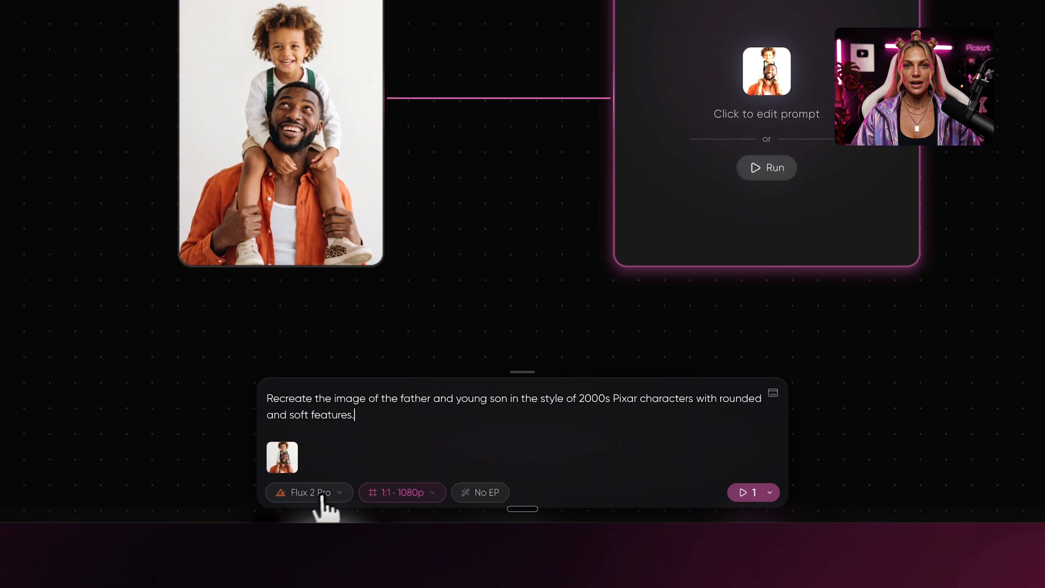
Set the model to Nanobanana Pro with a portrait aspect ratio and run the generation.
{"action": "left_click", "coordinate": [322, 498]}
{"action": "scroll", "coordinate": [397, 201], "scroll_direction": "up", "scroll_amount": 5}
{"action": "left_click", "coordinate": [385, 97]}
{"action": "left_click", "coordinate": [445, 495]}
{"action": "left_click", "coordinate": [418, 442]}
{"action": "left_click", "coordinate": [745, 492]}
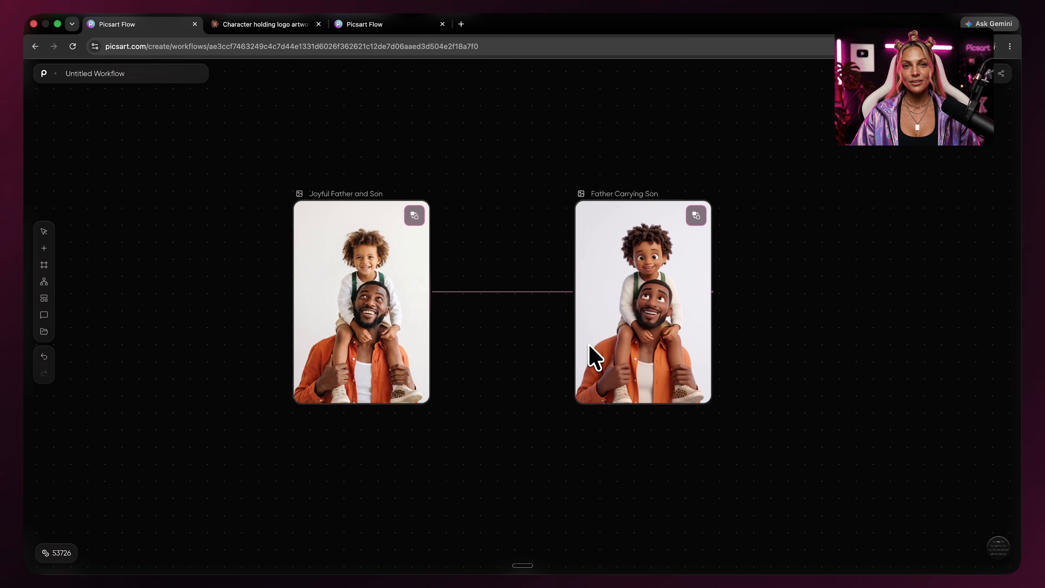
Add three Image nodes branching from the Pixar-style result and arrange them in a column.
{"action": "left_click", "coordinate": [602, 280]}
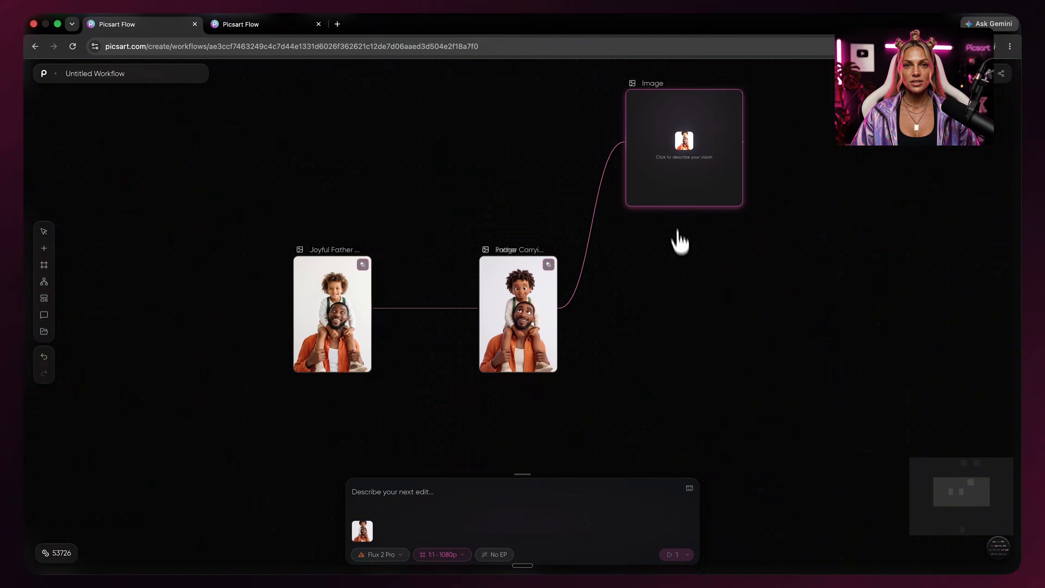
{"action": "left_click", "coordinate": [684, 271]}
{"action": "key", "text": "ctrl+v"}
{"action": "left_click_drag", "start_coordinate": [616, 378], "coordinate": [697, 258]}
{"action": "key", "text": "ctrl+v"}
{"action": "left_click_drag", "start_coordinate": [616, 375], "coordinate": [699, 392]}
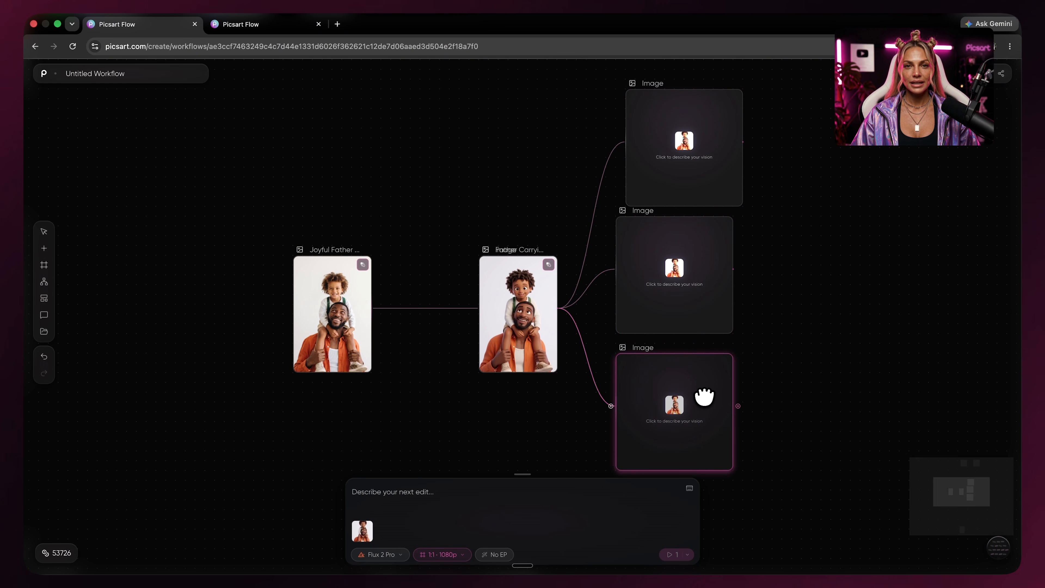
{"action": "left_click_drag", "start_coordinate": [672, 268], "coordinate": [681, 275]}
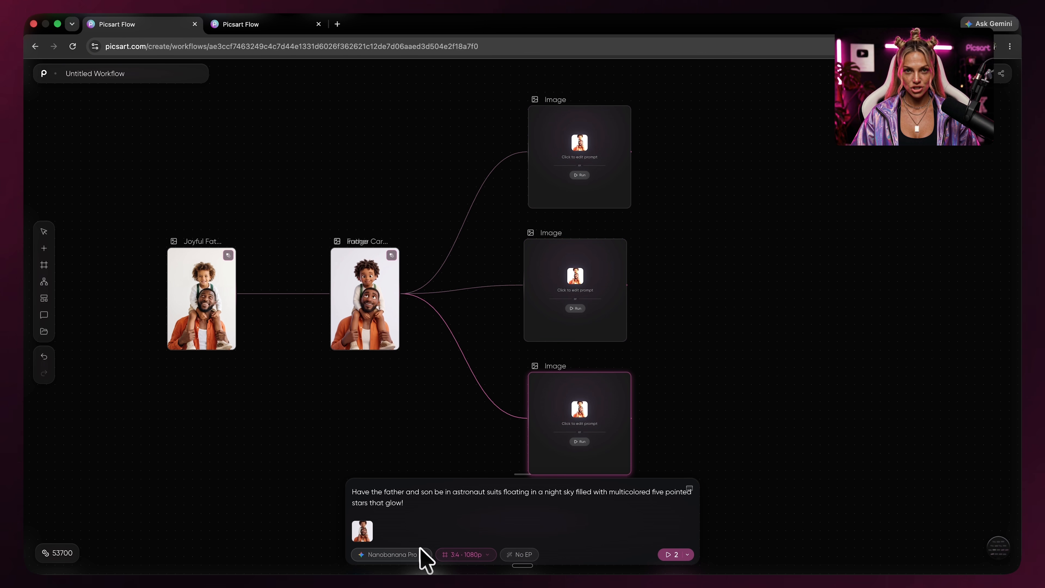
Run generation on all three branch Image nodes.
{"action": "left_click", "coordinate": [590, 167]}
{"action": "left_click", "coordinate": [587, 300]}
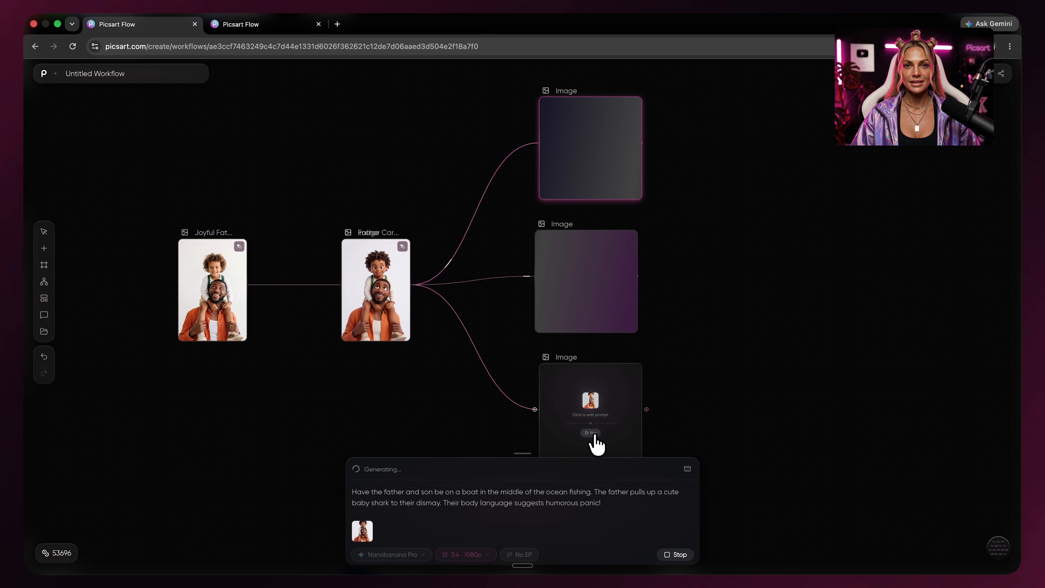
{"action": "left_click", "coordinate": [592, 433]}
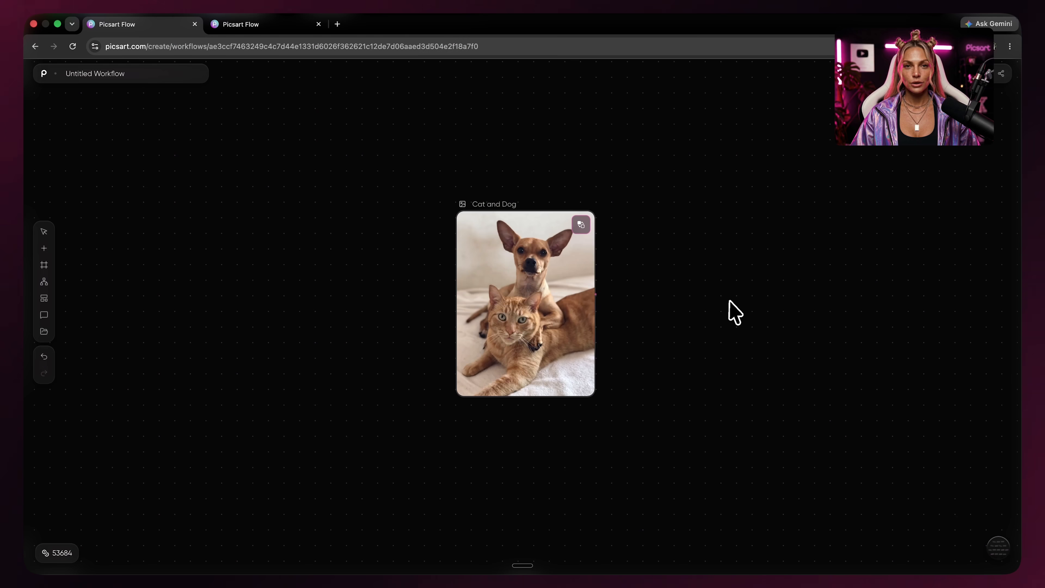
Add an Image node connected from the Cat and Dog photo.
{"action": "left_click_drag", "start_coordinate": [730, 310], "coordinate": [586, 305]}
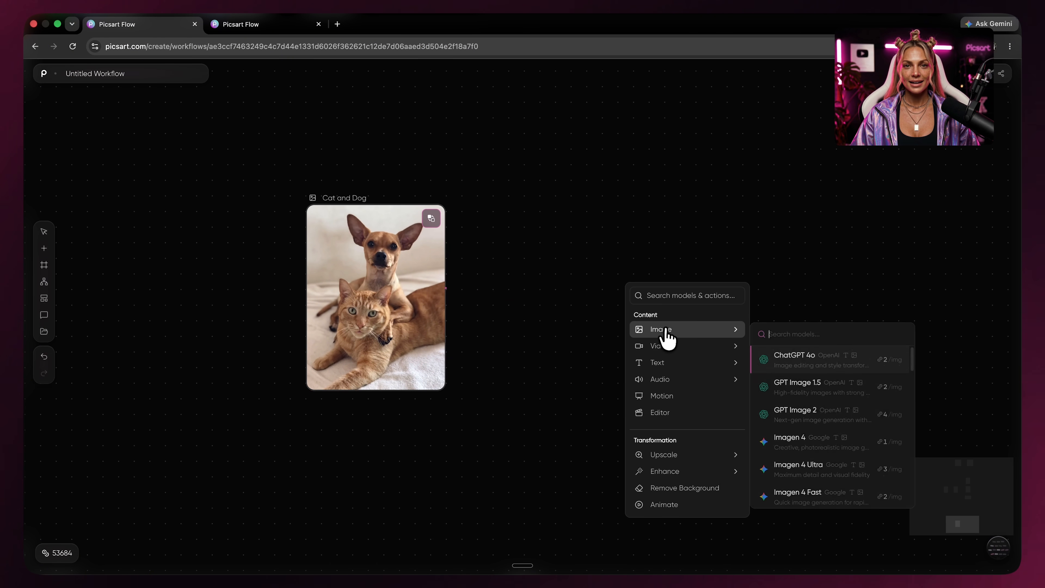
{"action": "left_click", "coordinate": [666, 330]}
{"action": "right_click", "coordinate": [701, 350]}
{"action": "left_click", "coordinate": [640, 233]}
{"action": "left_click_drag", "start_coordinate": [655, 309], "coordinate": [616, 232]}
Paste the clay figurine stop-motion prompt for the cat and chihuahua and run the generation.
{"action": "right_click", "coordinate": [429, 496]}
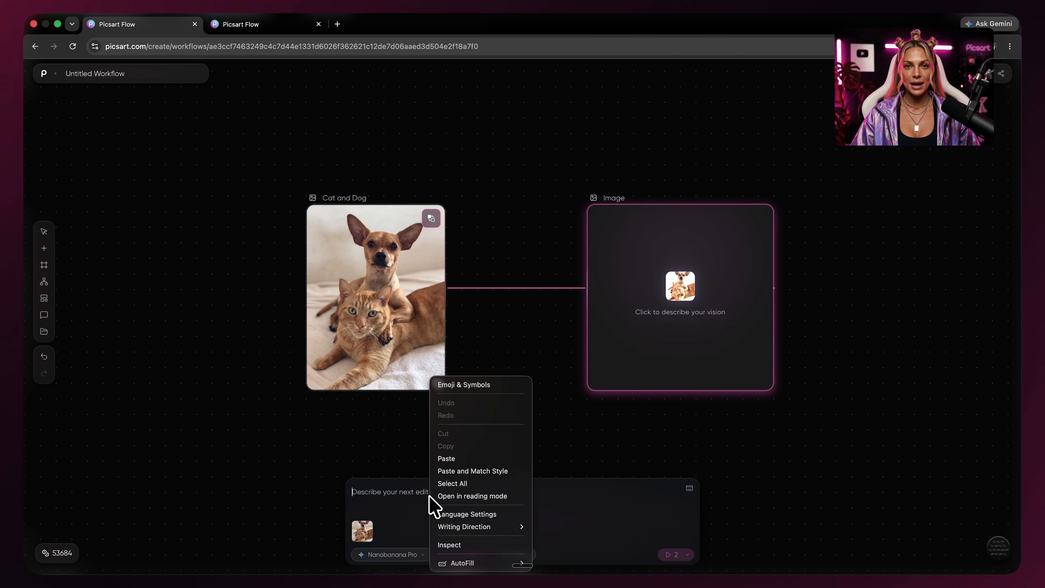
{"action": "left_click", "coordinate": [457, 463]}
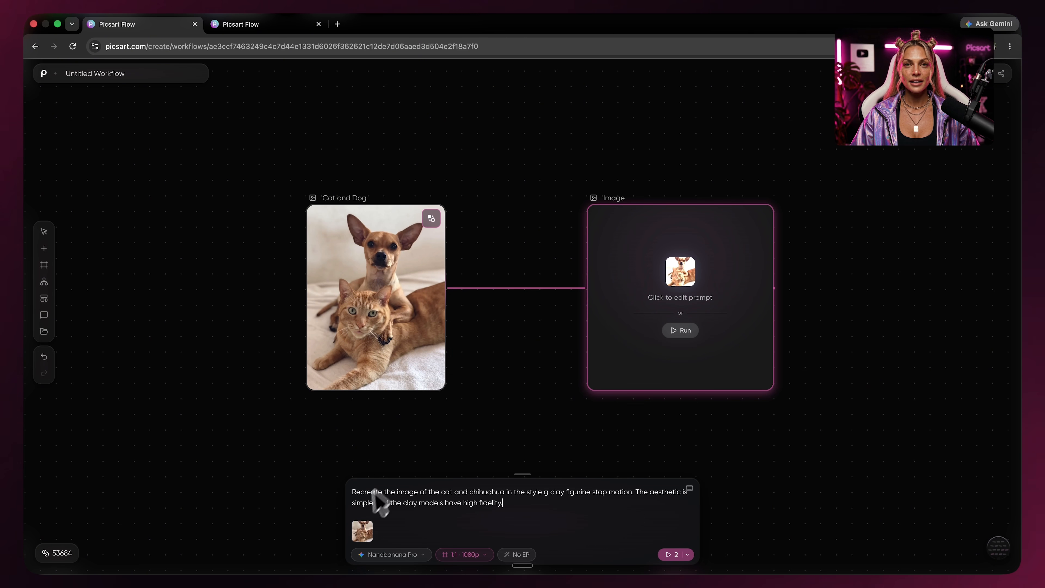
{"action": "left_click", "coordinate": [669, 555]}
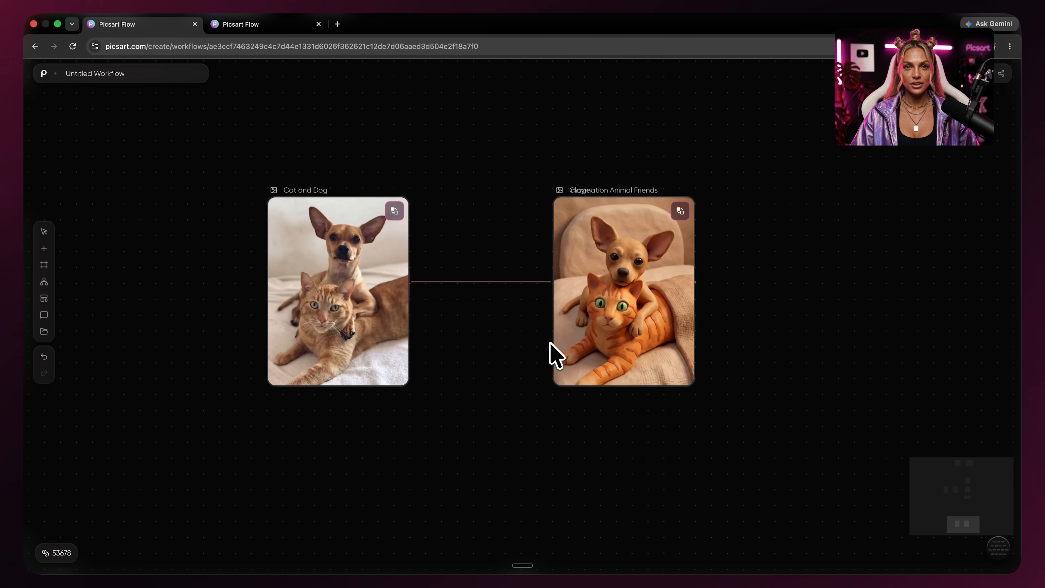
Add two Image nodes branching from the claymation result and paste a prompt into the first one.
{"action": "left_click", "coordinate": [621, 369]}
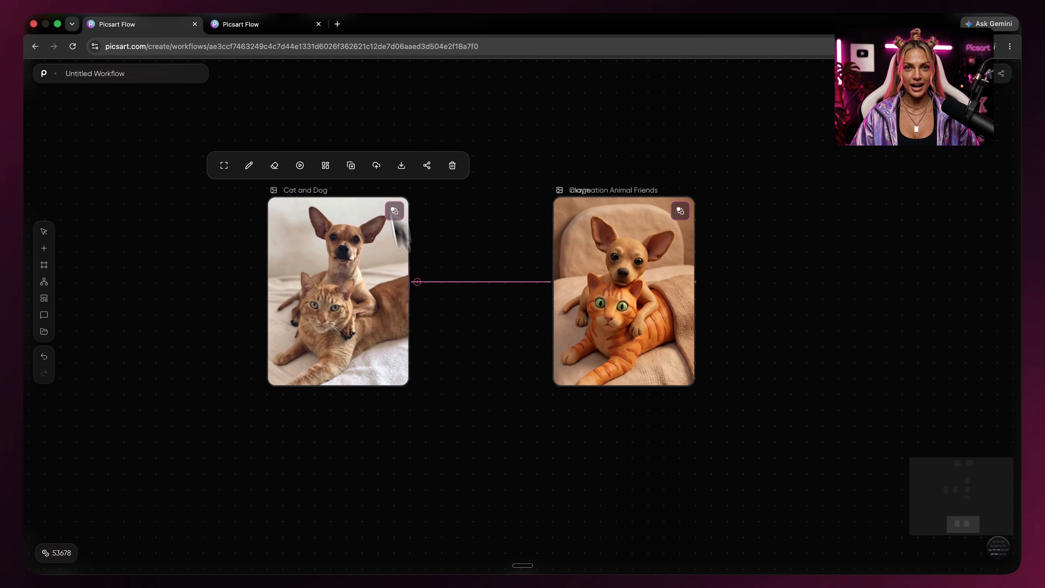
{"action": "scroll", "coordinate": [707, 334], "scroll_direction": "down", "scroll_amount": 5}
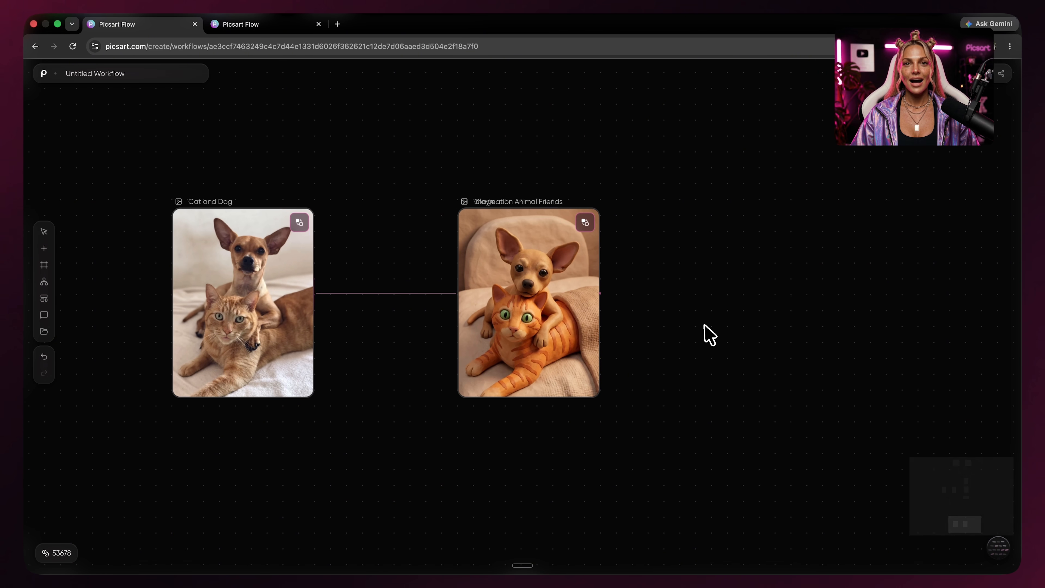
{"action": "left_click_drag", "start_coordinate": [678, 186], "coordinate": [678, 188]}
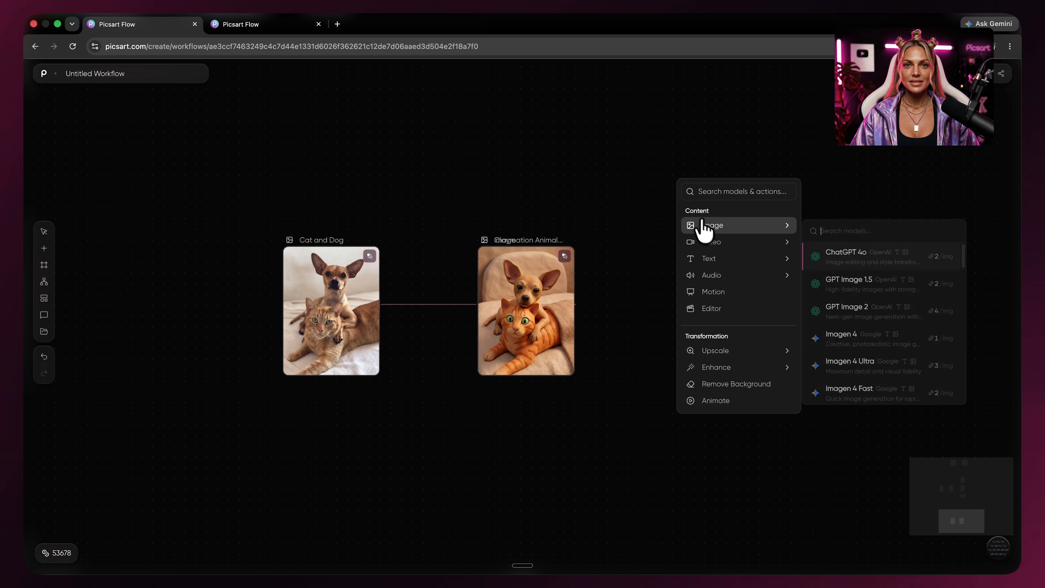
{"action": "left_click", "coordinate": [700, 226]}
{"action": "left_click_drag", "start_coordinate": [729, 389], "coordinate": [730, 389]}
{"action": "left_click", "coordinate": [758, 385]}
{"action": "left_click_drag", "start_coordinate": [766, 441], "coordinate": [704, 401]}
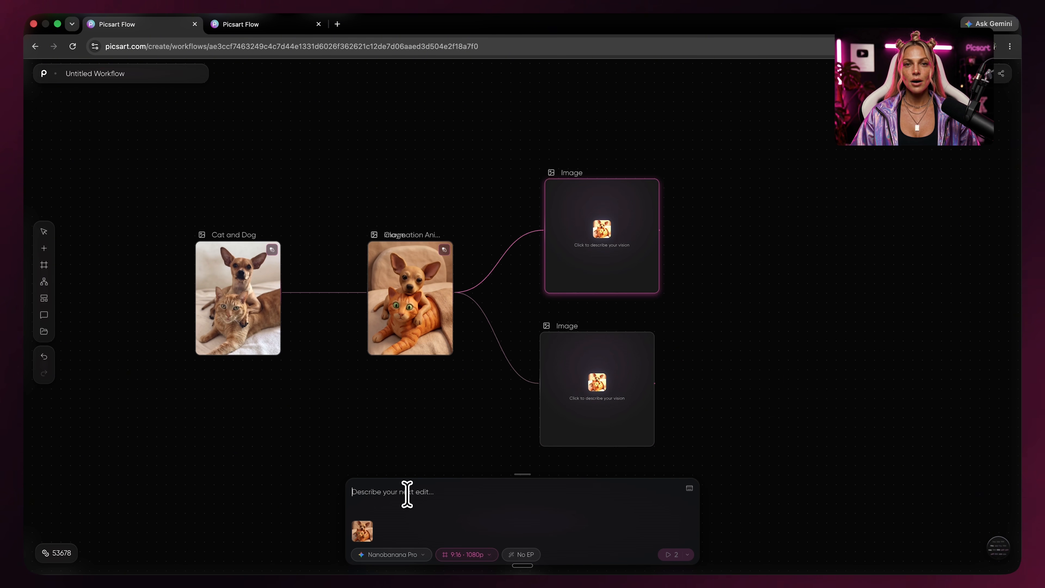
{"action": "right_click", "coordinate": [407, 494]}
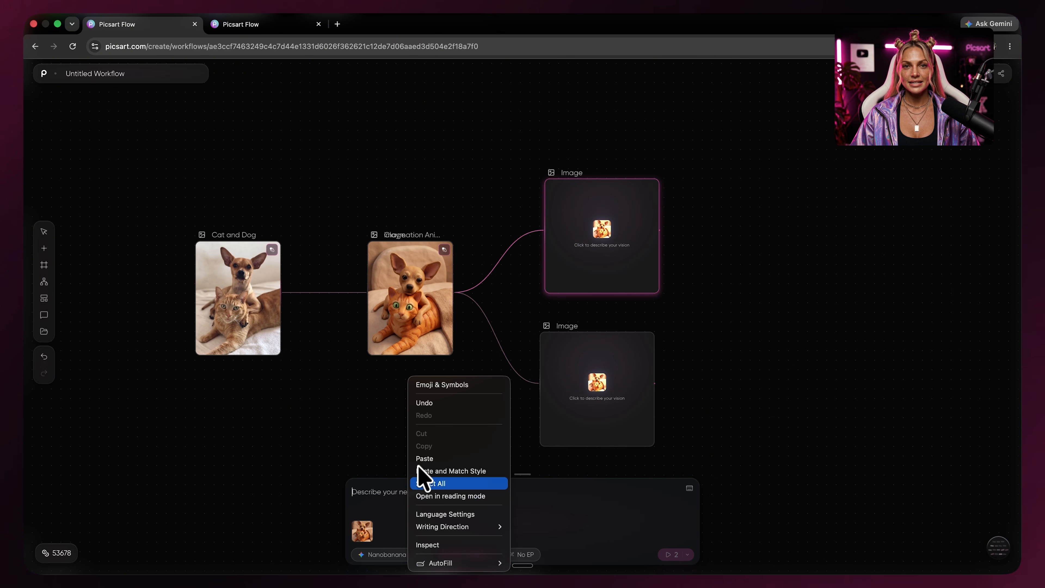
{"action": "left_click", "coordinate": [427, 459]}
Paste the claymation bathtub with rubber ducks prompt into the second node and run both branch nodes.
{"action": "left_click", "coordinate": [612, 374]}
{"action": "right_click", "coordinate": [417, 506]}
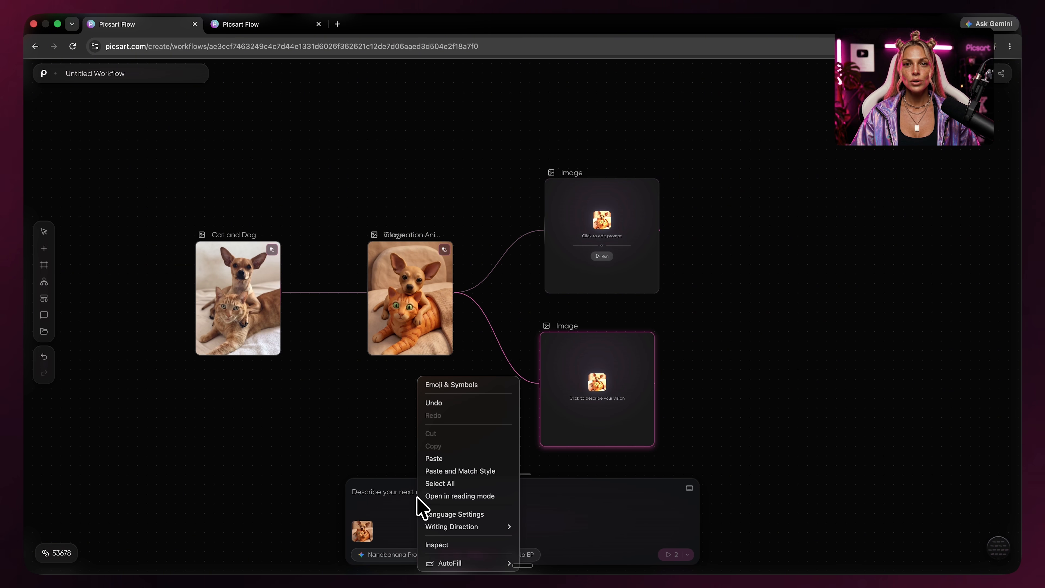
{"action": "left_click", "coordinate": [436, 465]}
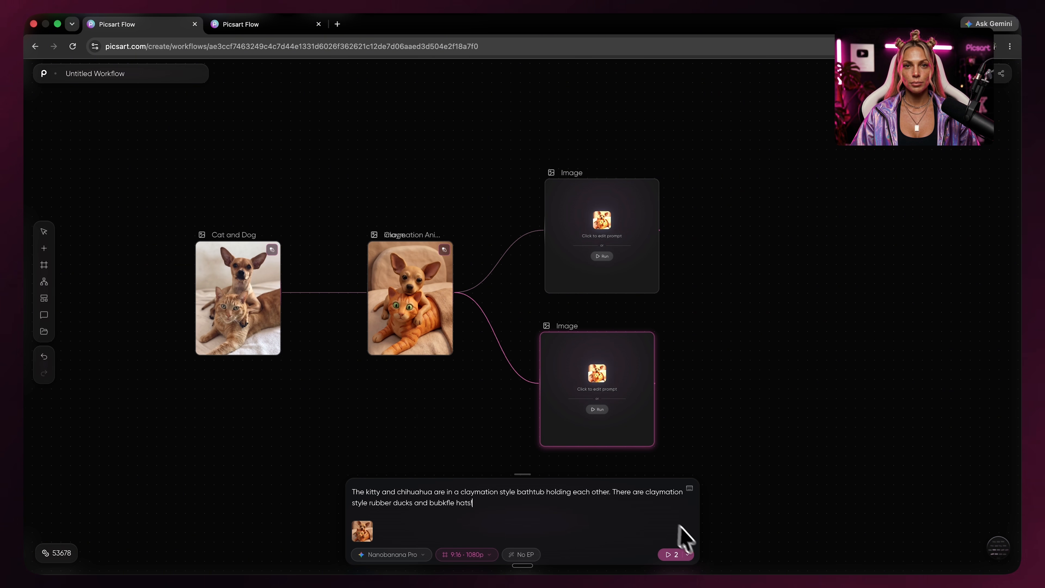
{"action": "left_click", "coordinate": [601, 256]}
{"action": "left_click", "coordinate": [597, 410]}
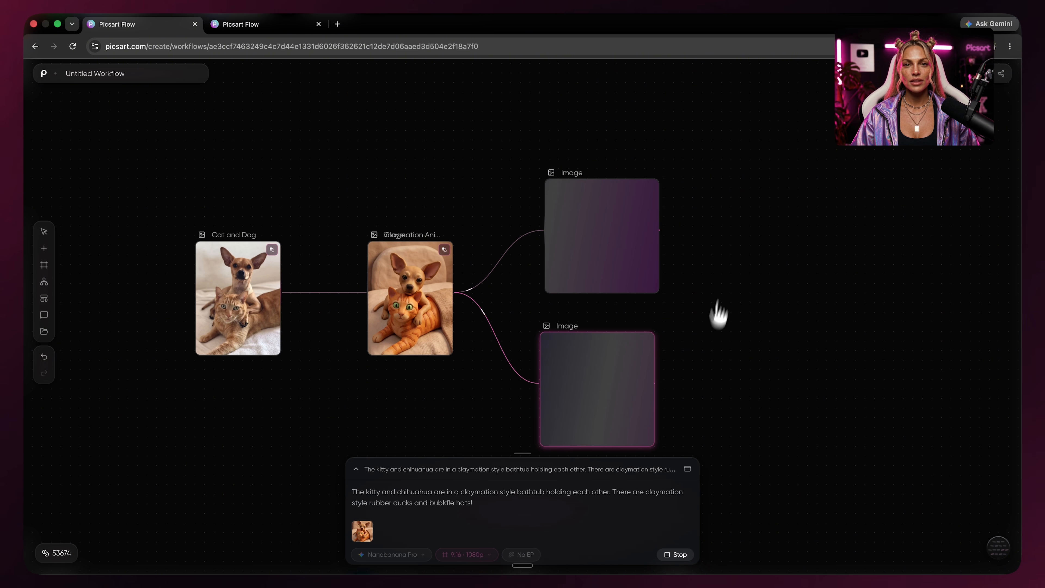
Look over the two claymation branch results.
{"action": "left_click_drag", "start_coordinate": [730, 342], "coordinate": [729, 322]}
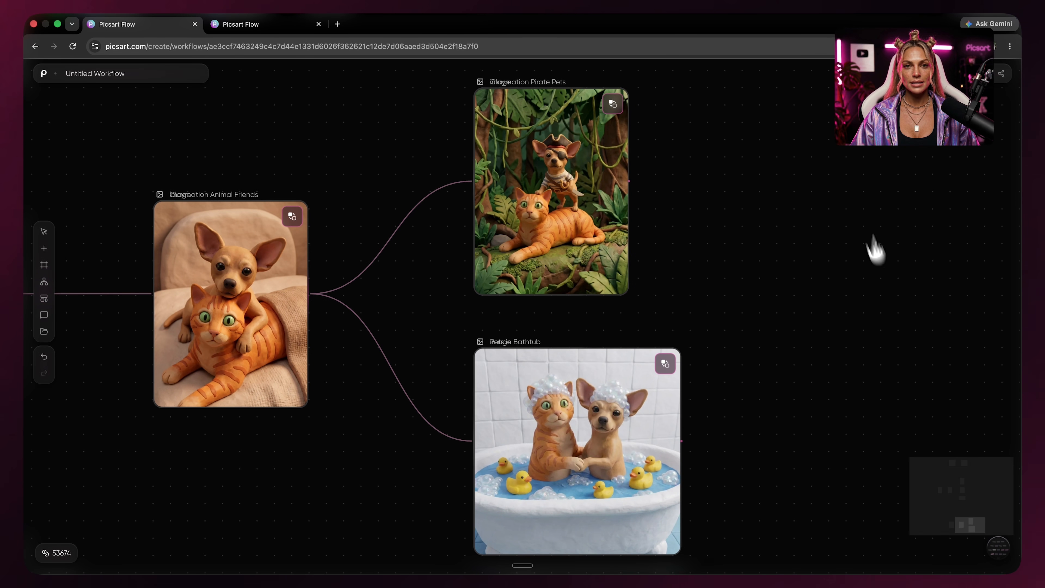
{"action": "scroll", "coordinate": [770, 290], "scroll_direction": "down", "scroll_amount": 5}
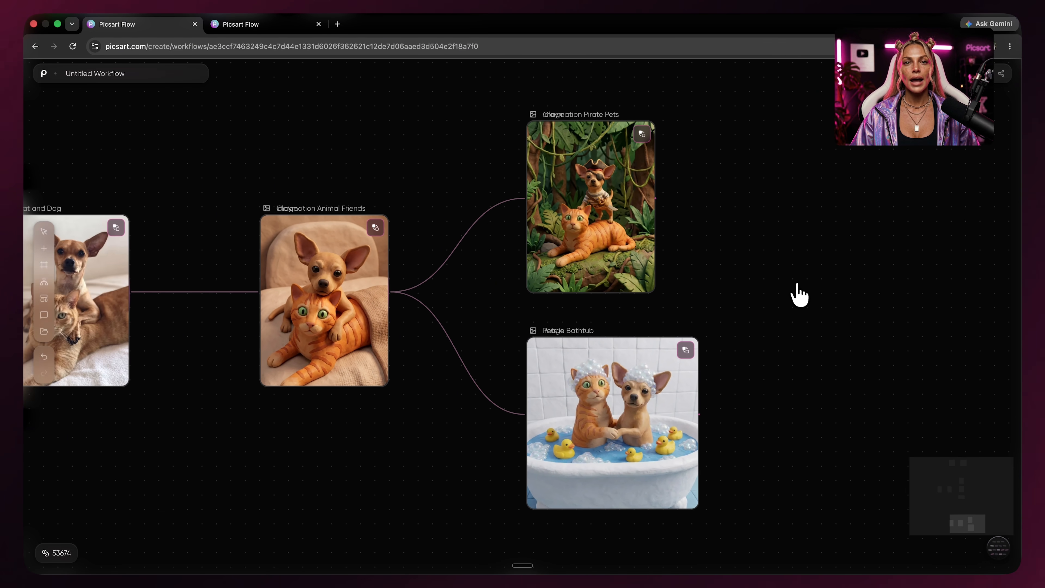
{"action": "scroll", "coordinate": [899, 315], "scroll_direction": "down", "scroll_amount": 2}
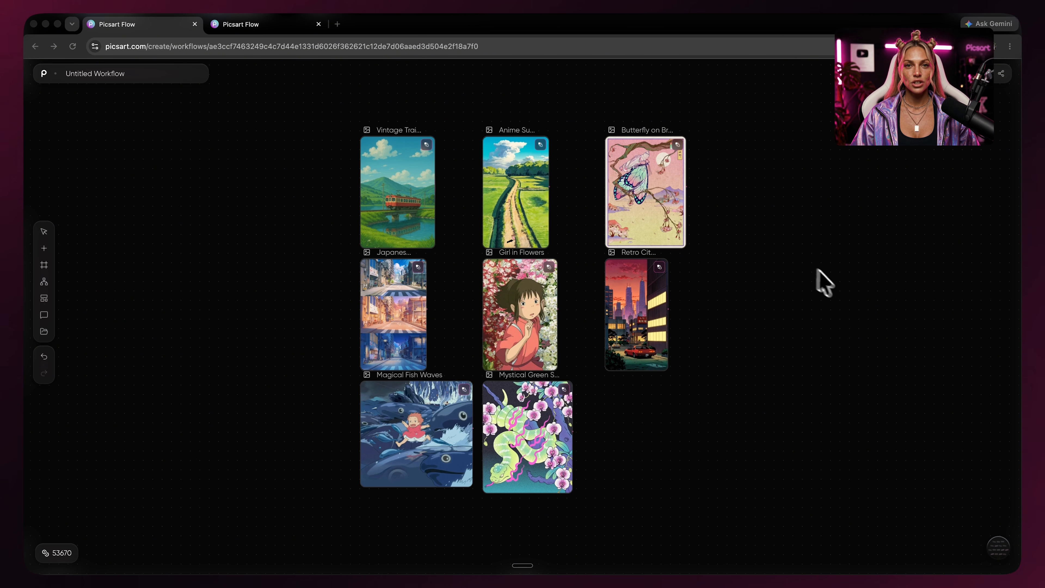
Connect all eight anime images to a new Image node and paste a prompt into it.
{"action": "left_click_drag", "start_coordinate": [786, 182], "coordinate": [473, 441]}
{"action": "left_click_drag", "start_coordinate": [702, 302], "coordinate": [865, 290]}
{"action": "left_click", "coordinate": [876, 324]}
{"action": "scroll", "coordinate": [973, 293], "scroll_direction": "right", "scroll_amount": 3}
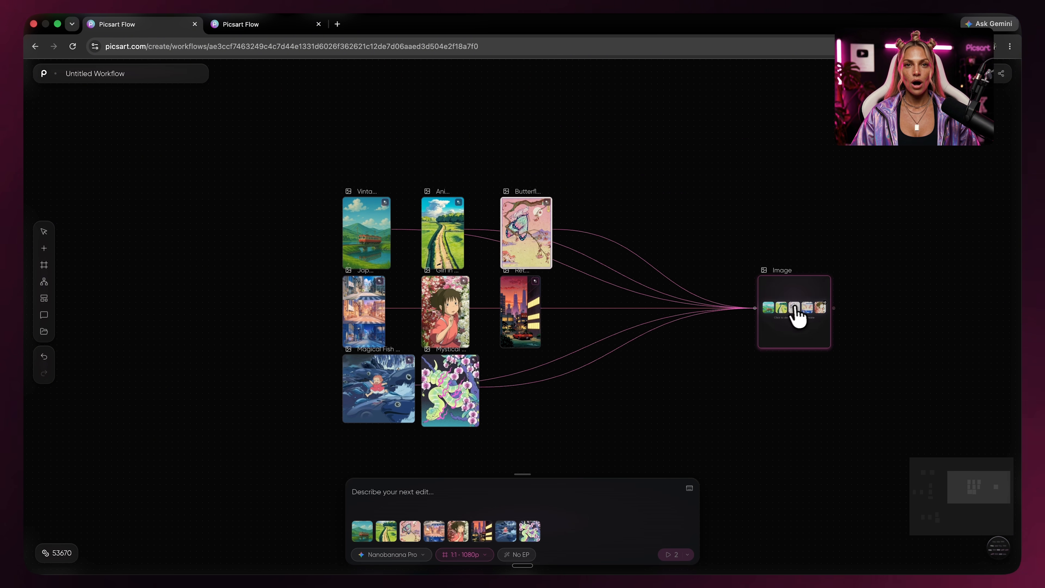
{"action": "left_click_drag", "start_coordinate": [793, 308], "coordinate": [702, 304]}
{"action": "right_click", "coordinate": [478, 493]}
{"action": "left_click", "coordinate": [493, 461]}
Add a Text node using Claude Sonnet 4.5 asking for a Nano Banana Pro landscape prompt of a small village.
{"action": "scroll", "coordinate": [474, 346], "scroll_direction": "down", "scroll_amount": 4}
{"action": "double_click", "coordinate": [469, 342]}
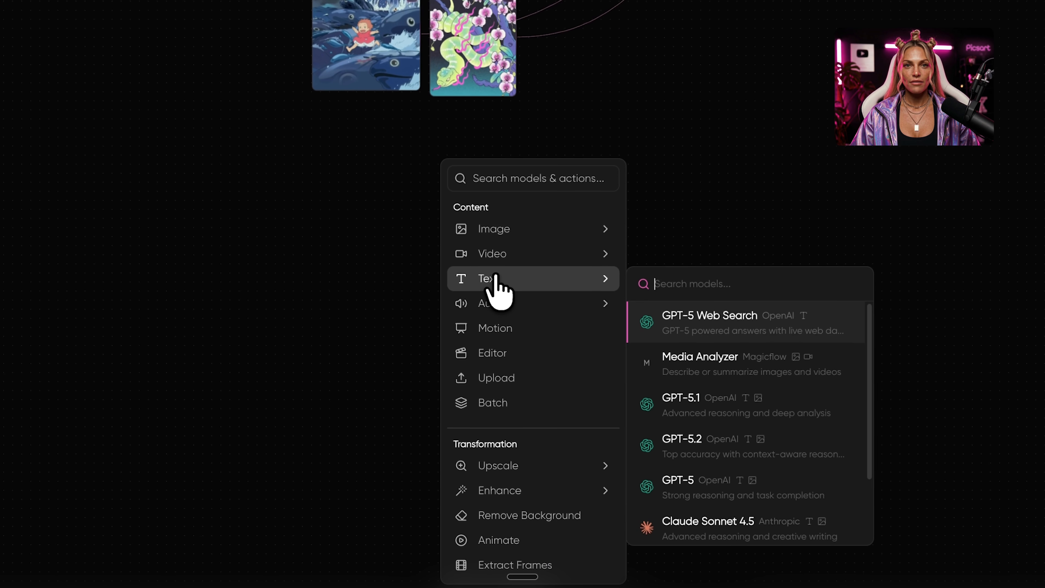
{"action": "left_click", "coordinate": [495, 322]}
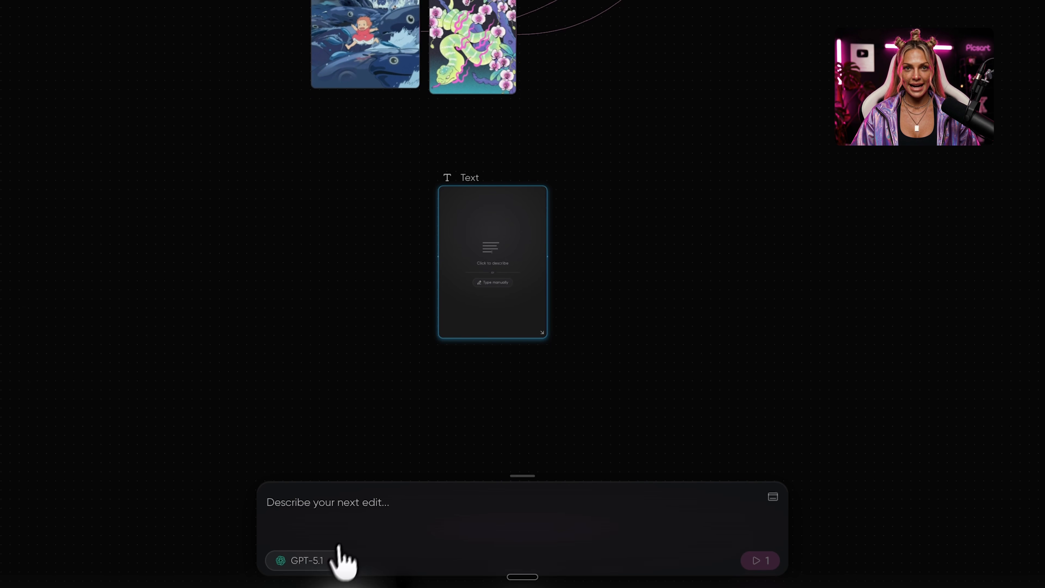
{"action": "left_click", "coordinate": [340, 552]}
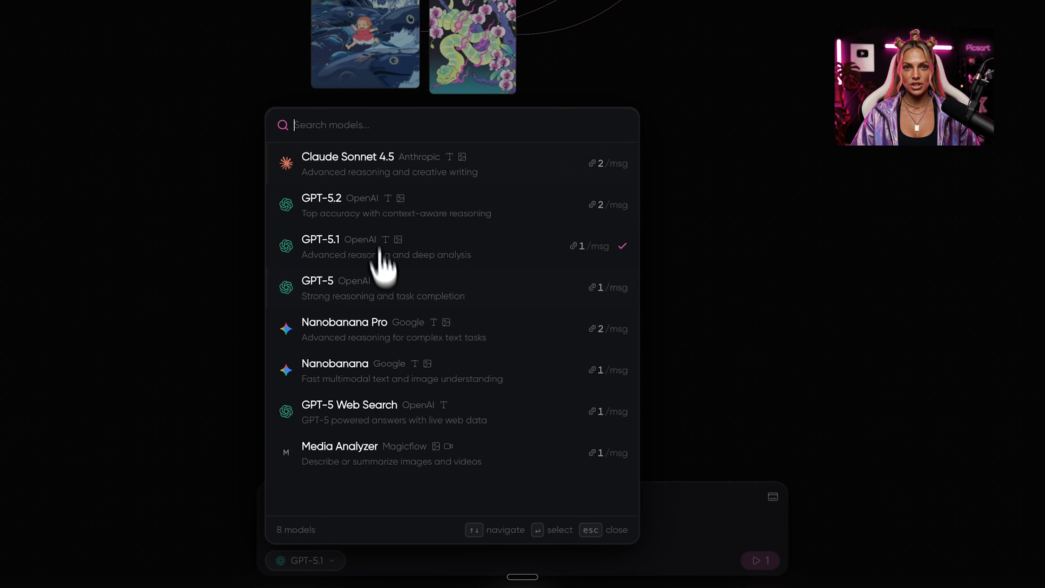
{"action": "left_click", "coordinate": [343, 172]}
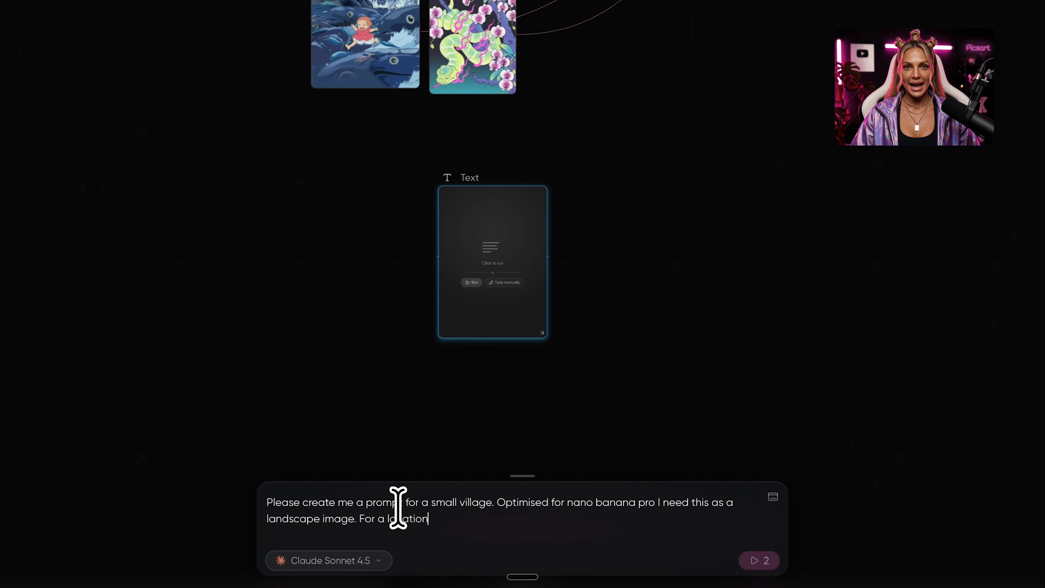
{"action": "key", "text": "Return"}
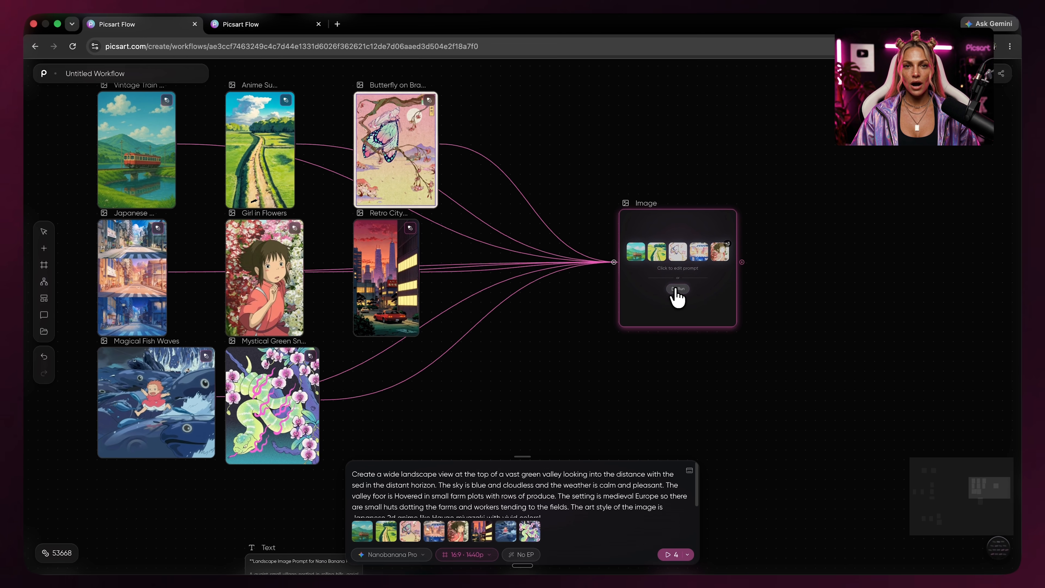
Run the connected Image node with the generated wide green-valley village prompt at 16:9, 1440p.
{"action": "left_click", "coordinate": [677, 289]}
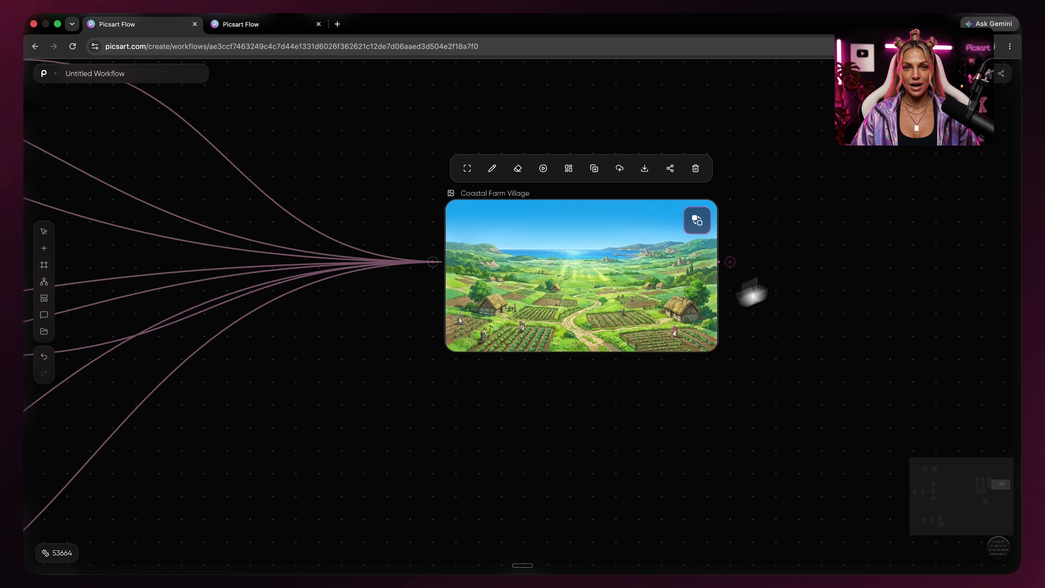
{"action": "left_click_drag", "start_coordinate": [798, 164], "coordinate": [436, 378]}
{"action": "left_click", "coordinate": [586, 427]}
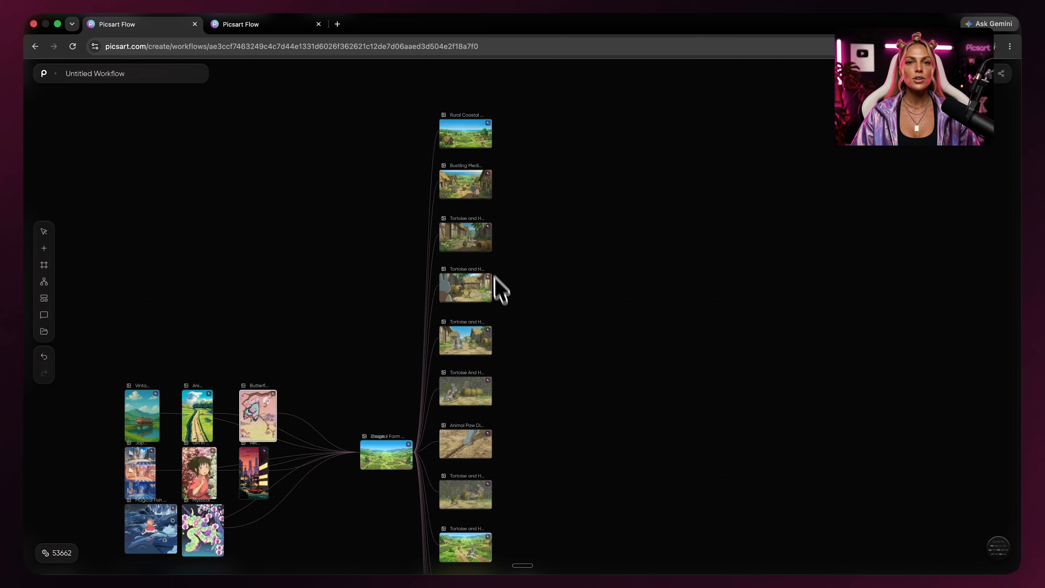
Look over the generated Tortoise and Hare scene images in the workflow.
{"action": "scroll", "coordinate": [497, 290], "scroll_direction": "up", "scroll_amount": 5}
{"action": "scroll", "coordinate": [496, 235], "scroll_direction": "up", "scroll_amount": 3}
{"action": "left_click_drag", "start_coordinate": [573, 303], "coordinate": [597, 274]}
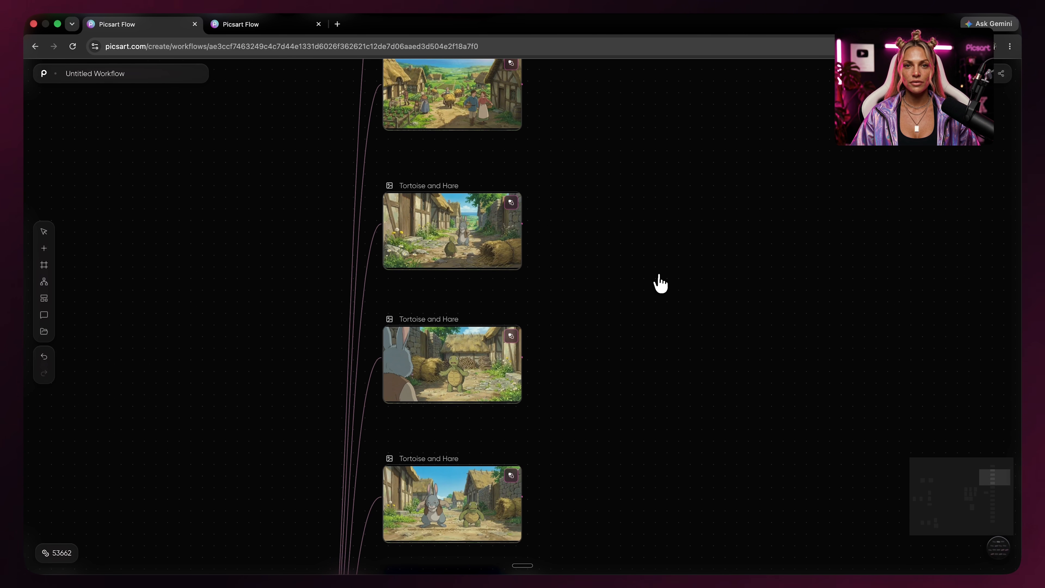
{"action": "scroll", "coordinate": [660, 288], "scroll_direction": "up", "scroll_amount": 4}
{"action": "left_click_drag", "start_coordinate": [658, 313], "coordinate": [721, 245]}
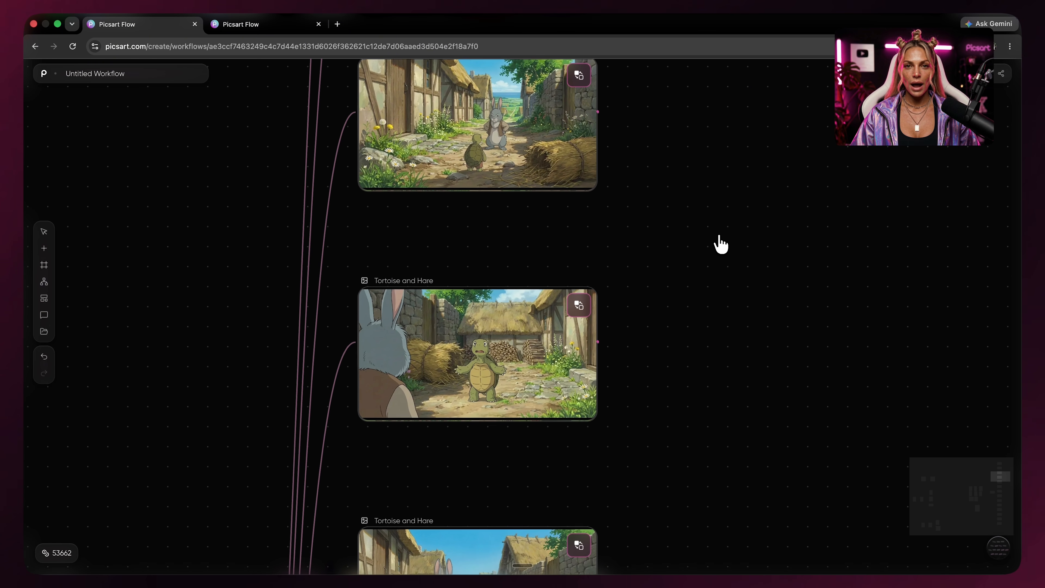
{"action": "left_click_drag", "start_coordinate": [718, 437], "coordinate": [700, 268]}
{"action": "left_click_drag", "start_coordinate": [728, 413], "coordinate": [752, 296]}
{"action": "scroll", "coordinate": [499, 250], "scroll_direction": "down", "scroll_amount": 5}
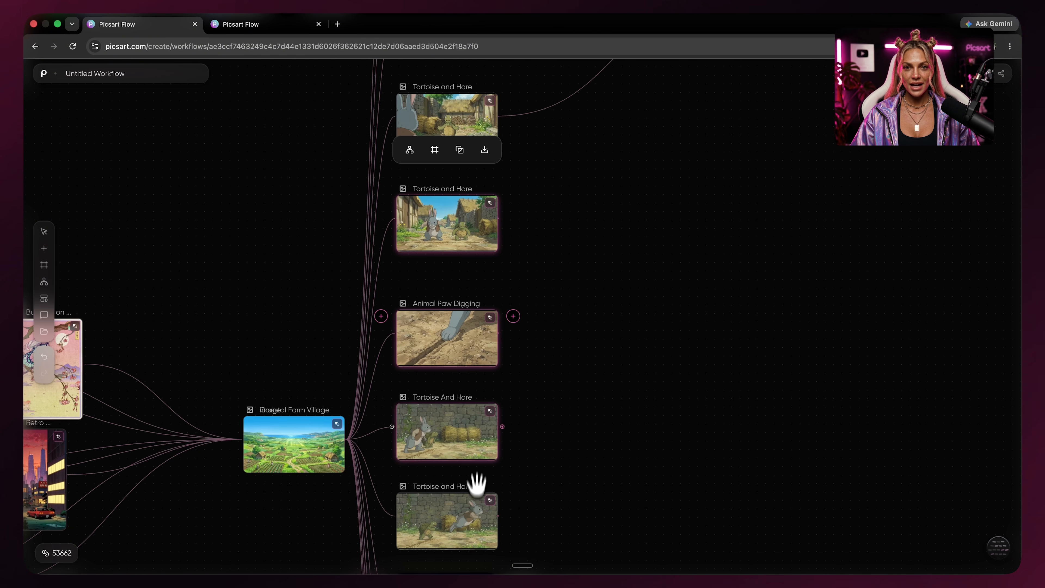
Connect four Tortoise and Hare scene images to a new Video node.
{"action": "left_click_drag", "start_coordinate": [655, 340], "coordinate": [657, 340]}
{"action": "left_click", "coordinate": [696, 383]}
{"action": "scroll", "coordinate": [740, 490], "scroll_direction": "down", "scroll_amount": 2}
{"action": "left_click_drag", "start_coordinate": [740, 490], "coordinate": [672, 275]}
{"action": "left_click", "coordinate": [473, 224]}
{"action": "left_click", "coordinate": [480, 297], "text": "shift"}
{"action": "left_click_drag", "start_coordinate": [554, 304], "coordinate": [658, 282]}
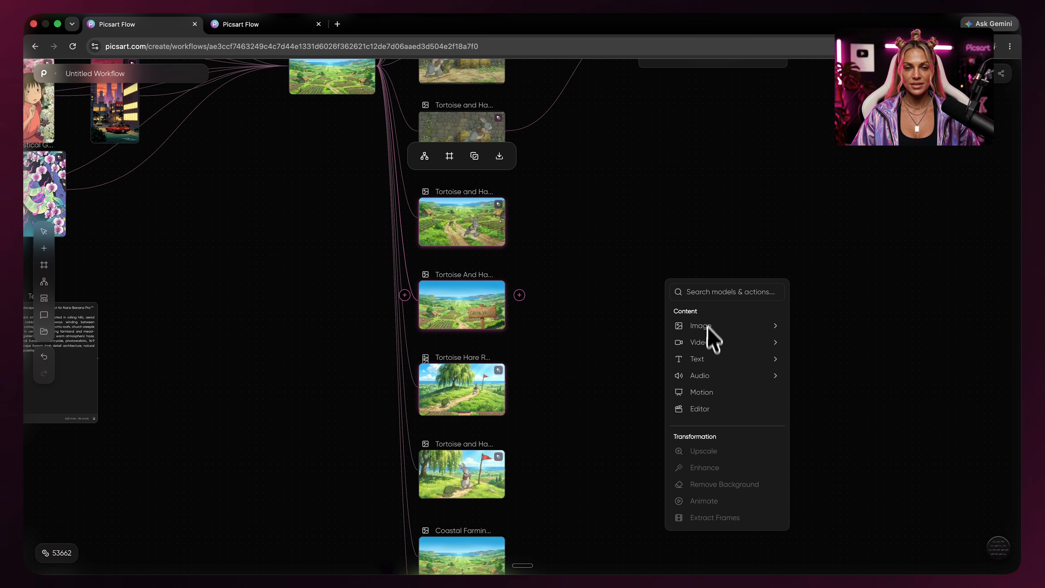
{"action": "left_click", "coordinate": [711, 327]}
{"action": "scroll", "coordinate": [509, 422], "scroll_direction": "down", "scroll_amount": 2}
{"action": "scroll", "coordinate": [620, 390], "scroll_direction": "down", "scroll_amount": 4}
{"action": "left_click", "coordinate": [472, 417]}
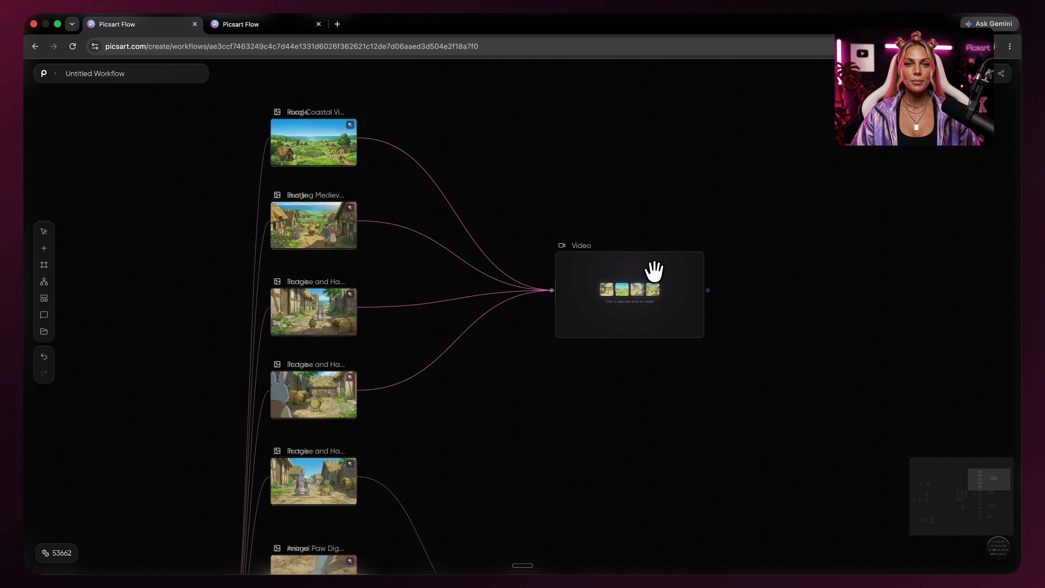
{"action": "left_click", "coordinate": [655, 271]}
Paste the Studio Ghibli tortoise and rabbit fable shot-list prompt into the Video node and generate a 15s 1080p Seedance 2.0 clip.
{"action": "right_click", "coordinate": [416, 486]}
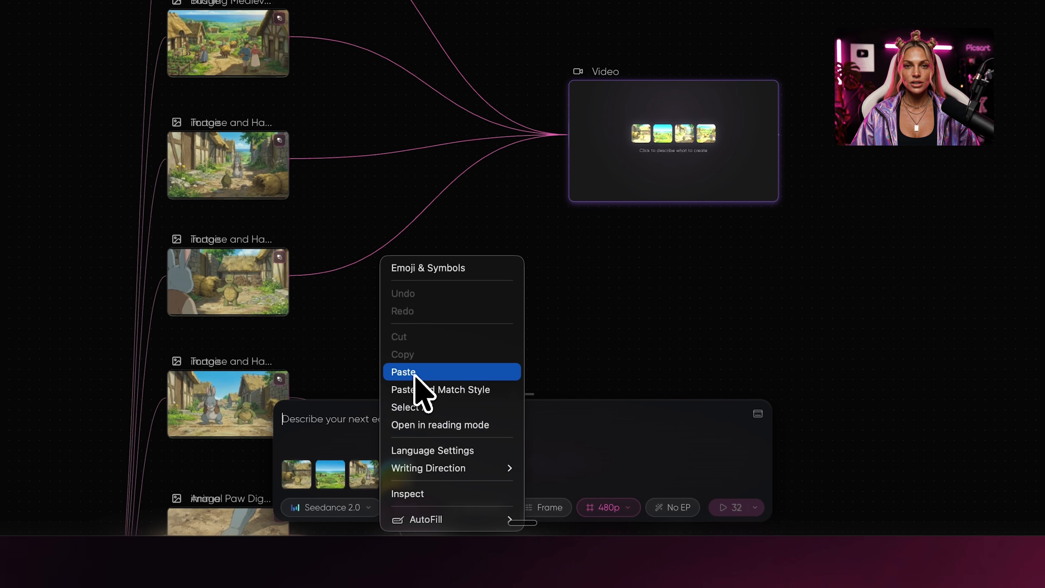
{"action": "left_click", "coordinate": [415, 372]}
{"action": "scroll", "coordinate": [318, 386], "scroll_direction": "up", "scroll_amount": 5}
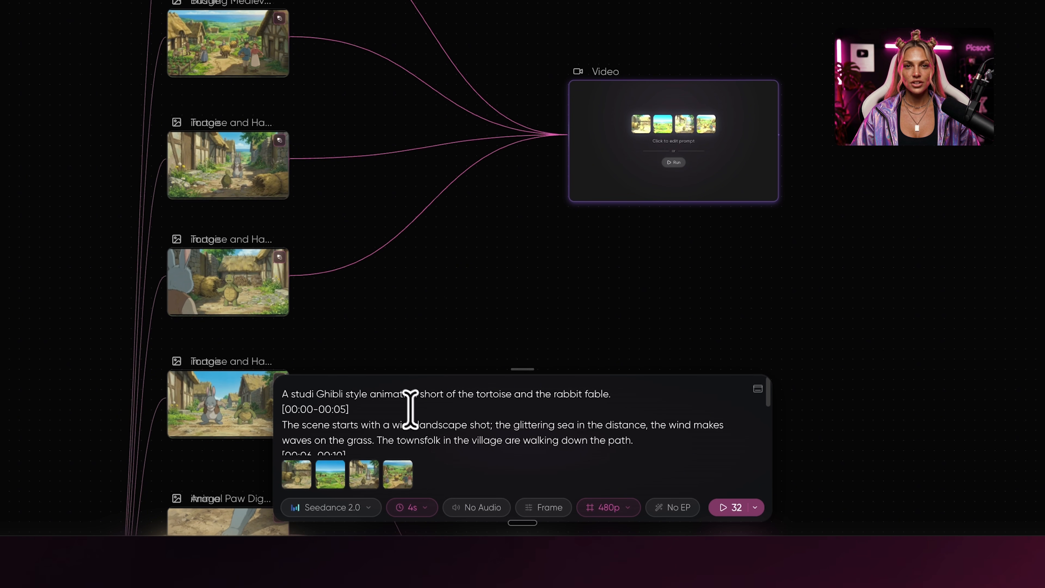
{"action": "right_click", "coordinate": [496, 414]}
{"action": "key", "text": "Escape"}
{"action": "scroll", "coordinate": [509, 427], "scroll_direction": "down", "scroll_amount": 2}
{"action": "scroll", "coordinate": [576, 428], "scroll_direction": "down", "scroll_amount": 5}
{"action": "scroll", "coordinate": [615, 420], "scroll_direction": "down", "scroll_amount": 1}
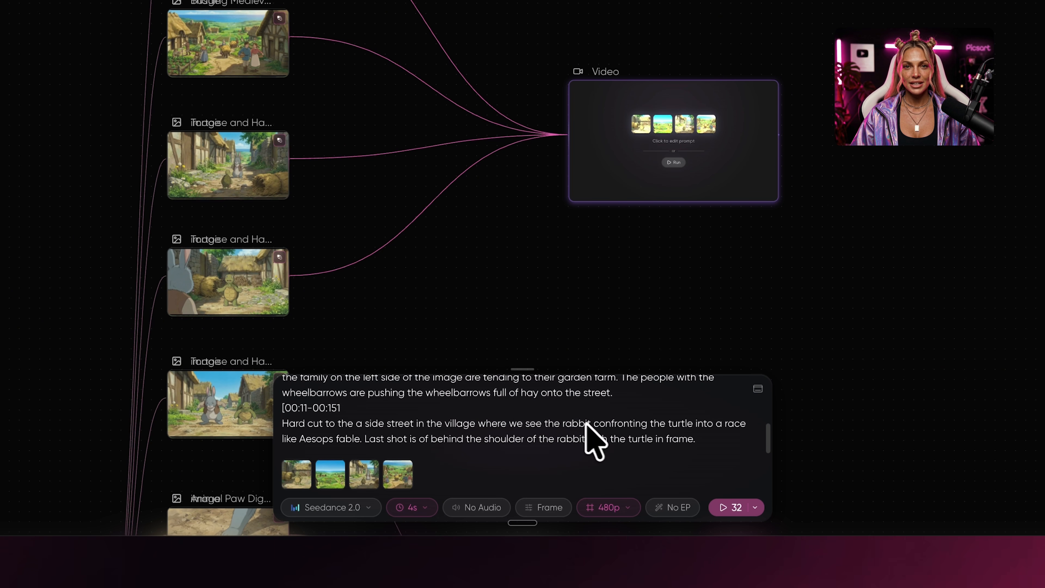
{"action": "scroll", "coordinate": [589, 424], "scroll_direction": "up", "scroll_amount": 8}
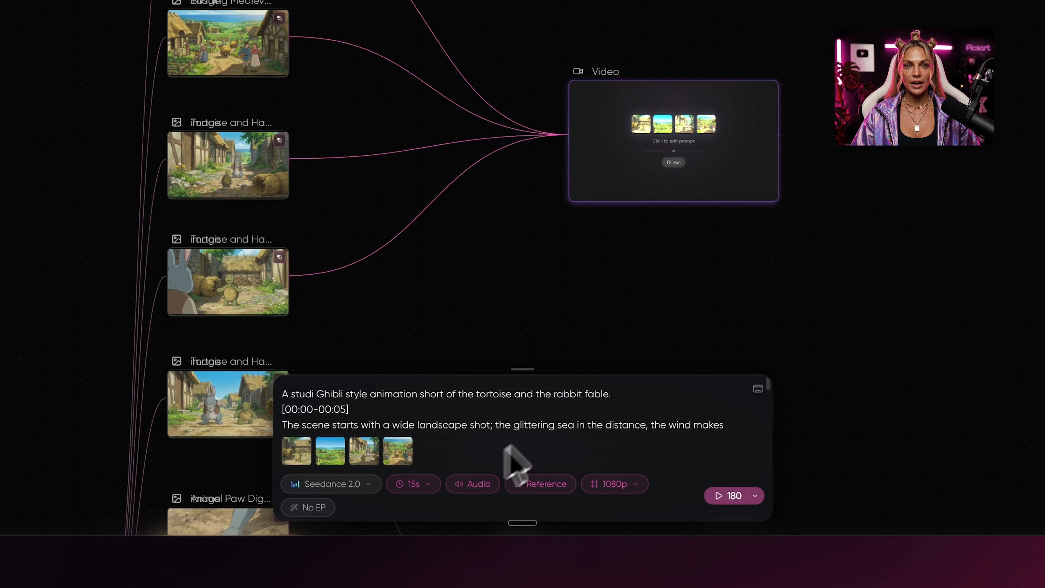
{"action": "scroll", "coordinate": [498, 459], "scroll_direction": "down", "scroll_amount": 8}
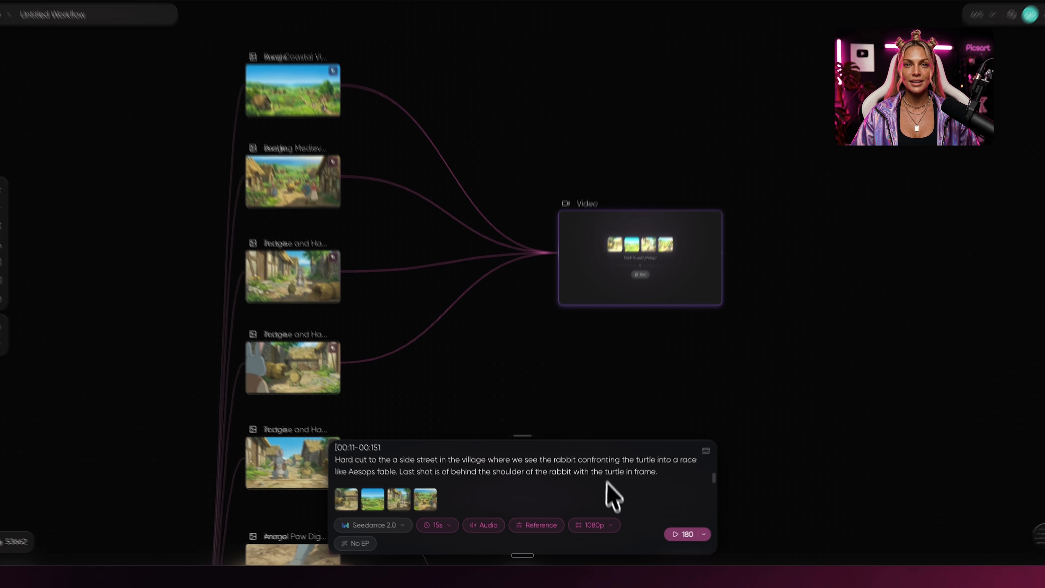
{"action": "left_click", "coordinate": [670, 547]}
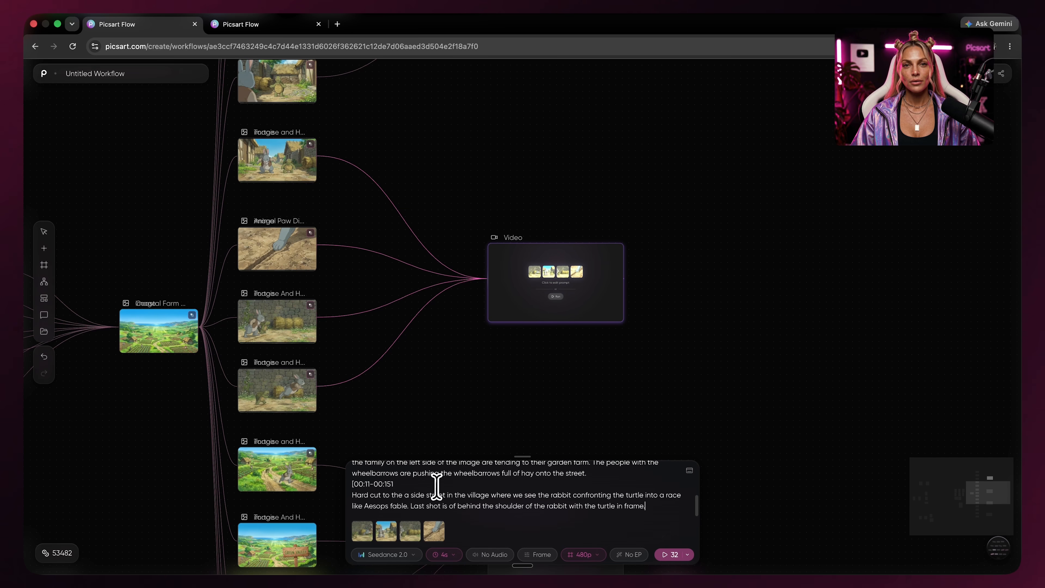
Set another Video node's resolution to 1080p.
{"action": "left_click", "coordinate": [563, 540]}
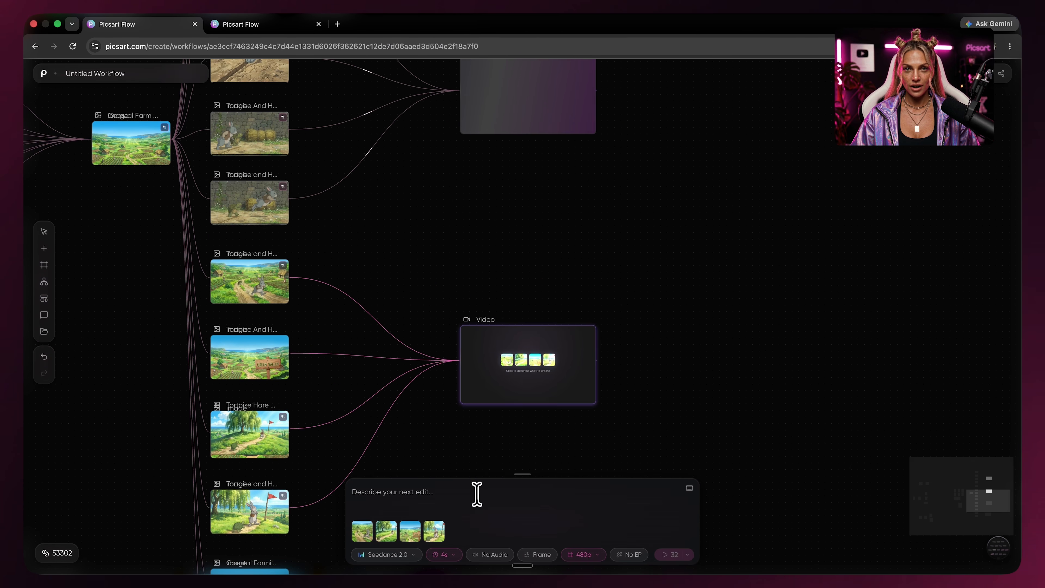
{"action": "left_click", "coordinate": [584, 555]}
{"action": "left_click", "coordinate": [618, 508]}
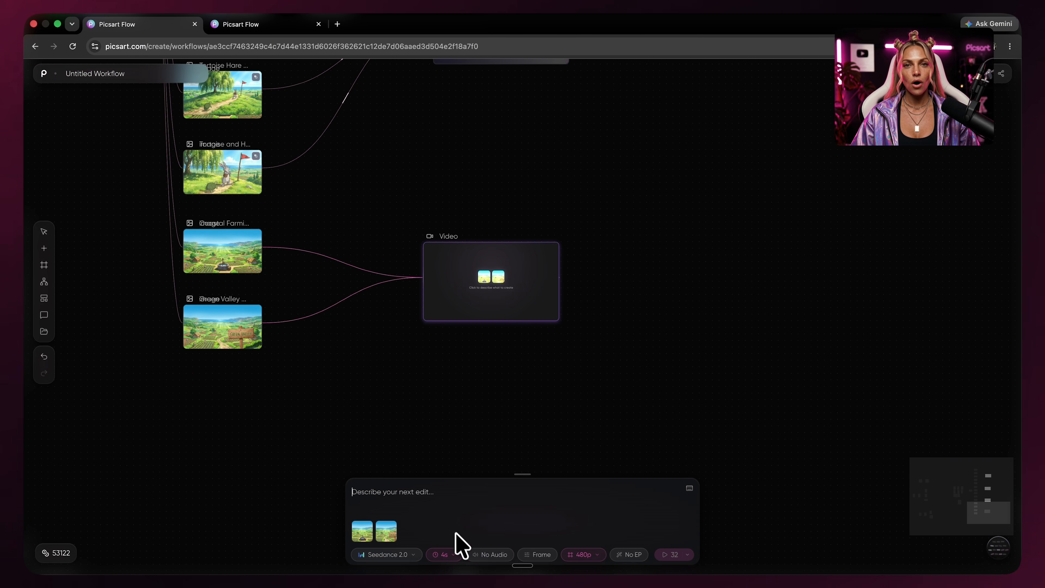
Paste the fable prompt into the two-image Video node and run it.
{"action": "right_click", "coordinate": [428, 493]}
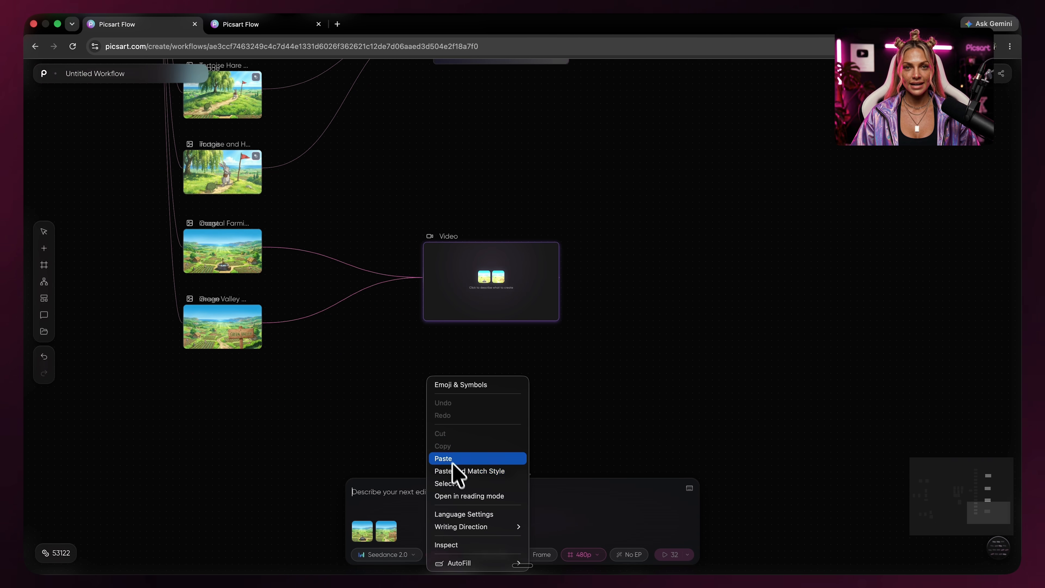
{"action": "left_click", "coordinate": [457, 467]}
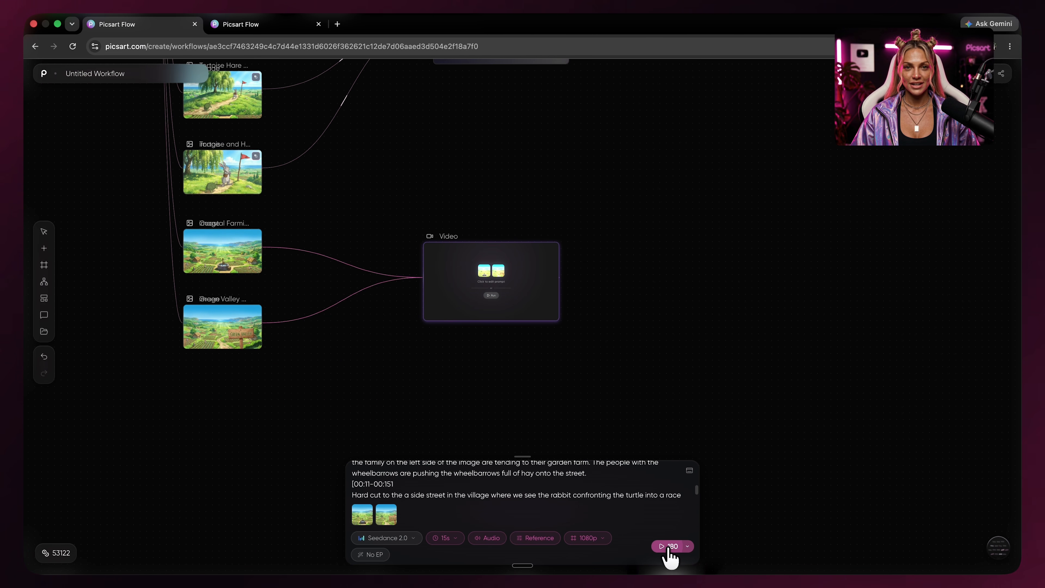
{"action": "left_click", "coordinate": [672, 554]}
Select the four generated video clips and join them in a new Video Concat node, then run it.
{"action": "scroll", "coordinate": [729, 288], "scroll_direction": "up", "scroll_amount": 2}
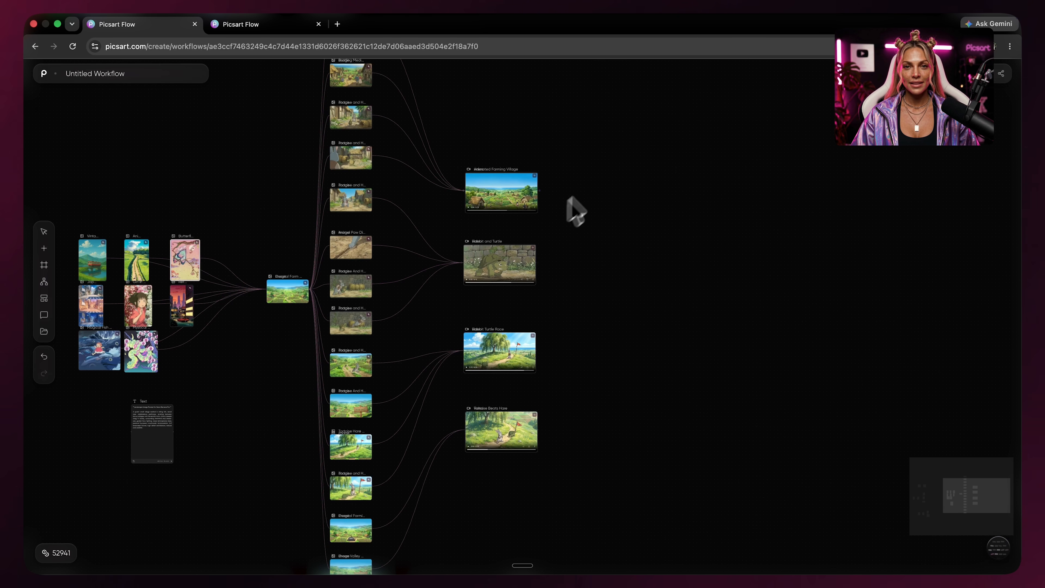
{"action": "left_click_drag", "start_coordinate": [616, 178], "coordinate": [509, 450]}
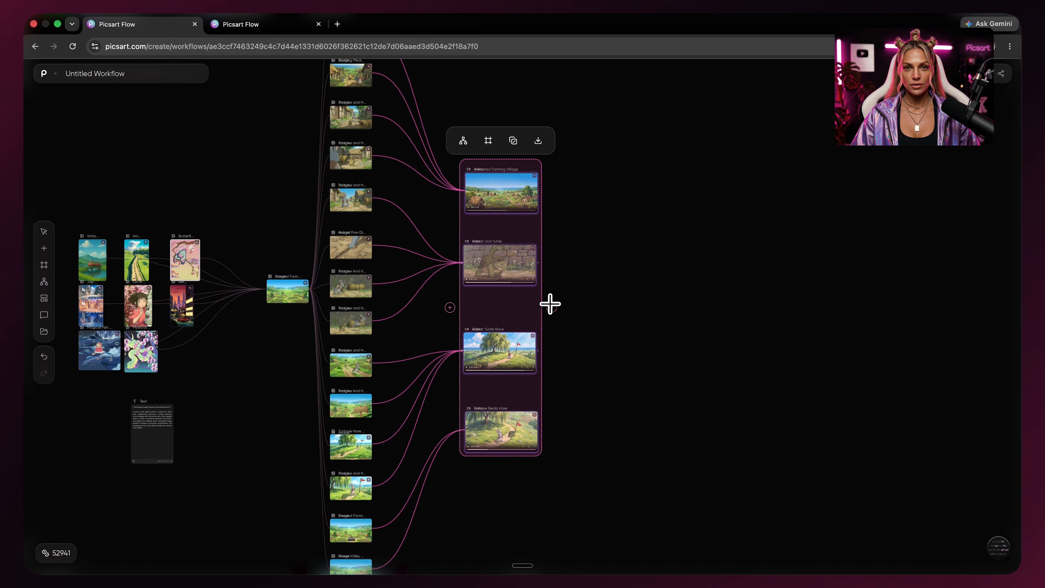
{"action": "left_click_drag", "start_coordinate": [711, 315], "coordinate": [712, 315]}
{"action": "left_click", "coordinate": [759, 373]}
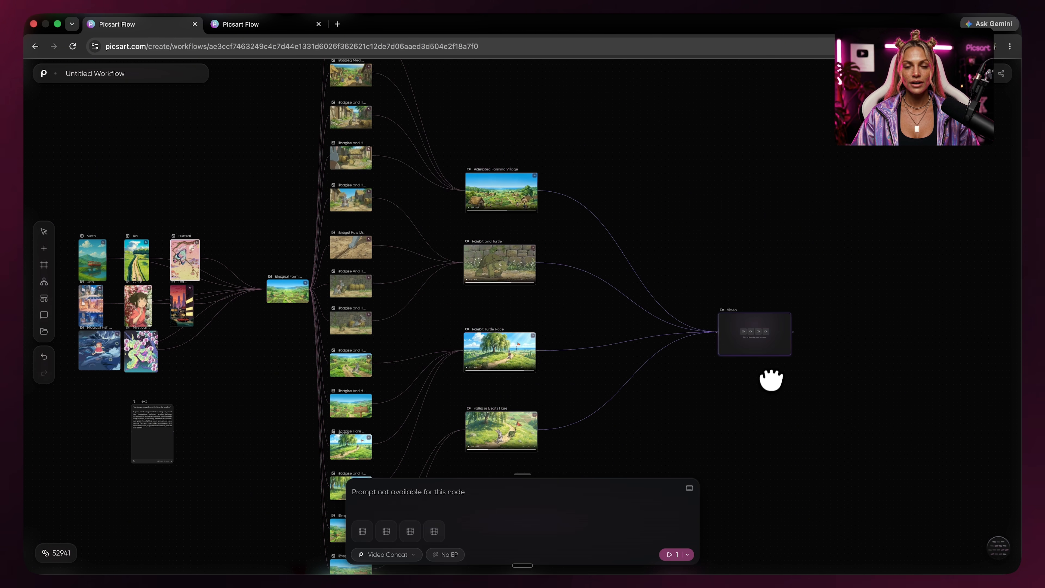
{"action": "left_click", "coordinate": [394, 556]}
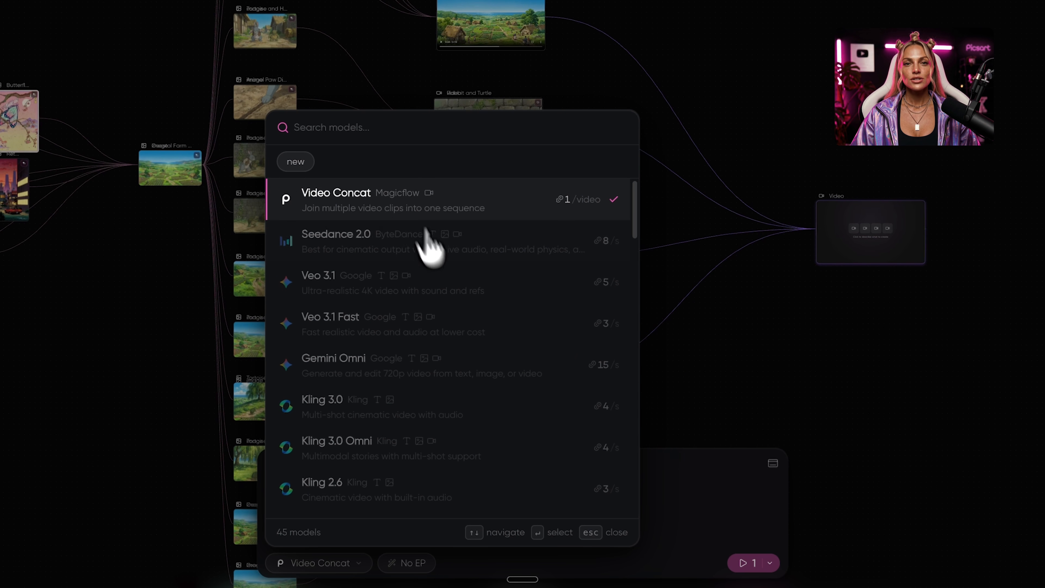
{"action": "left_click", "coordinate": [791, 254]}
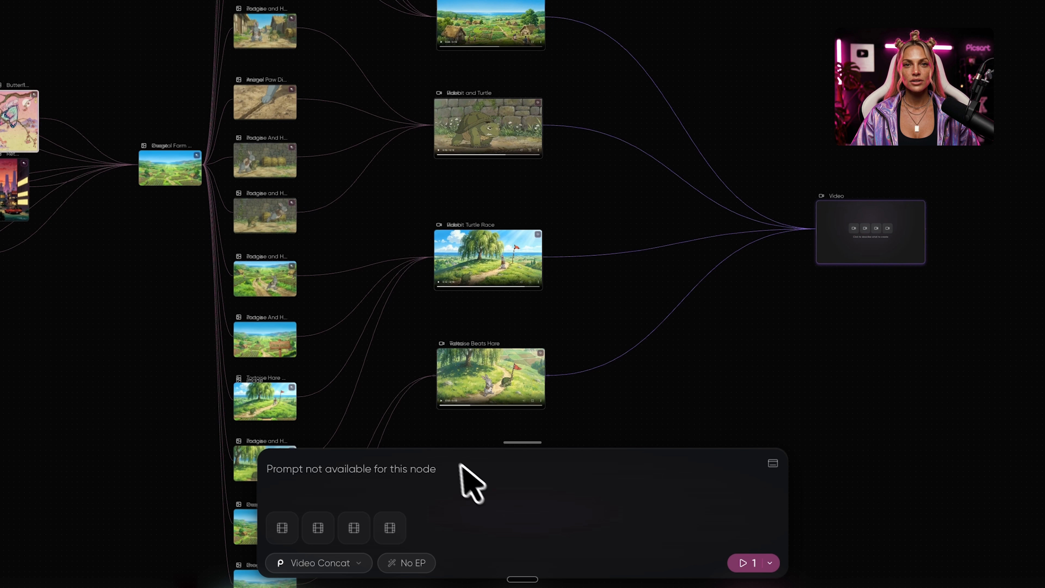
{"action": "left_click", "coordinate": [755, 568]}
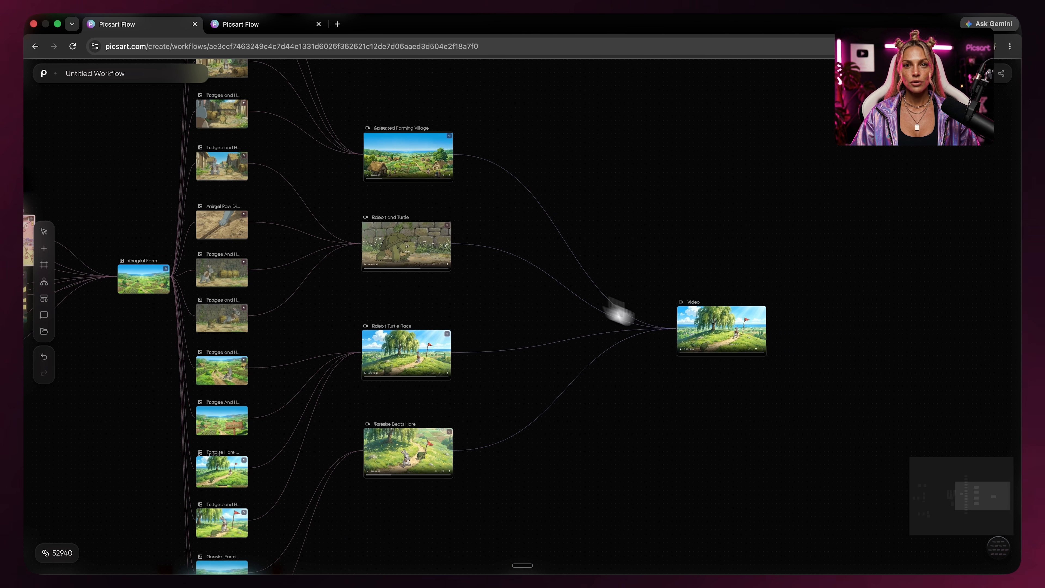
Add an Audio node with Lyria 3 Pro and a 60-second instrumental cinematic piano prompt, then run it.
{"action": "scroll", "coordinate": [845, 332], "scroll_direction": "up", "scroll_amount": 5}
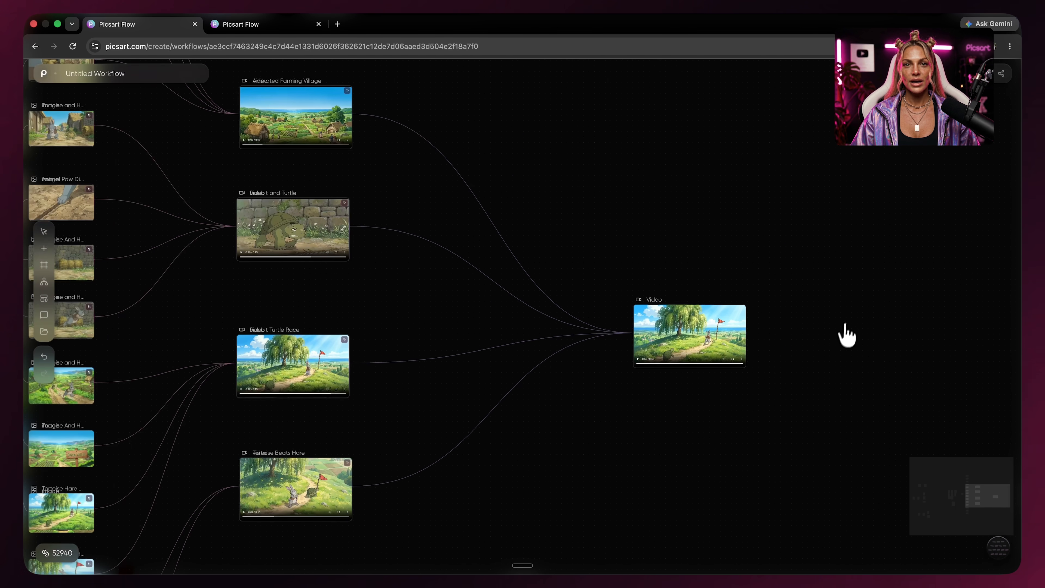
{"action": "left_click_drag", "start_coordinate": [890, 232], "coordinate": [667, 459]}
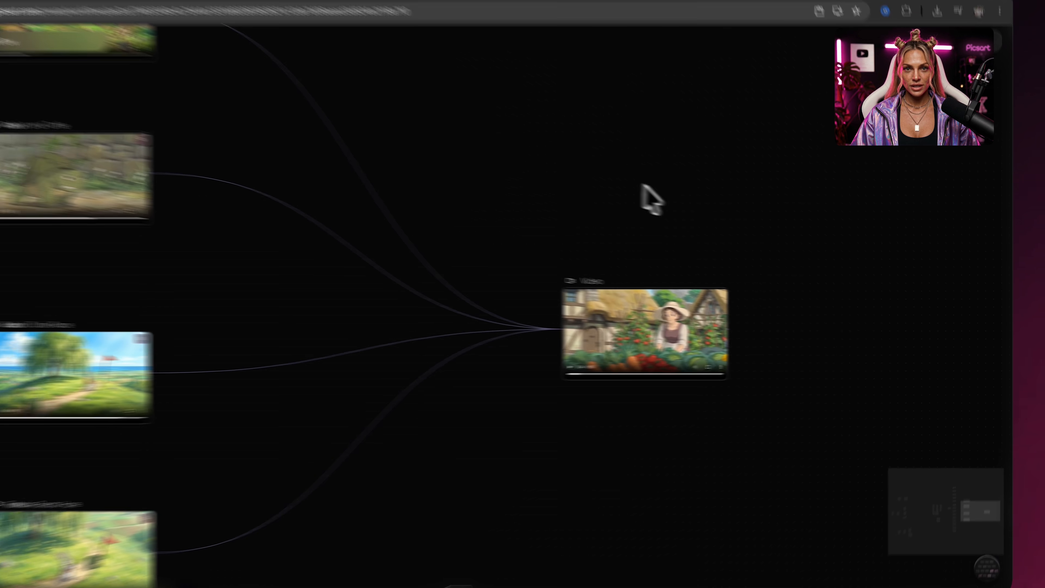
{"action": "right_click", "coordinate": [643, 193]}
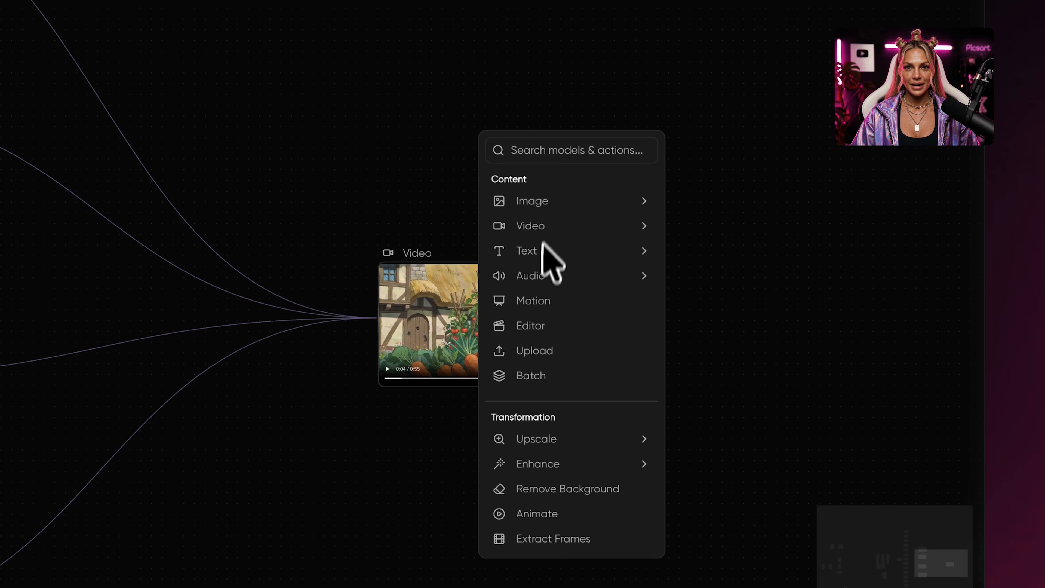
{"action": "mouse_move", "coordinate": [543, 280]}
{"action": "left_click", "coordinate": [716, 350]}
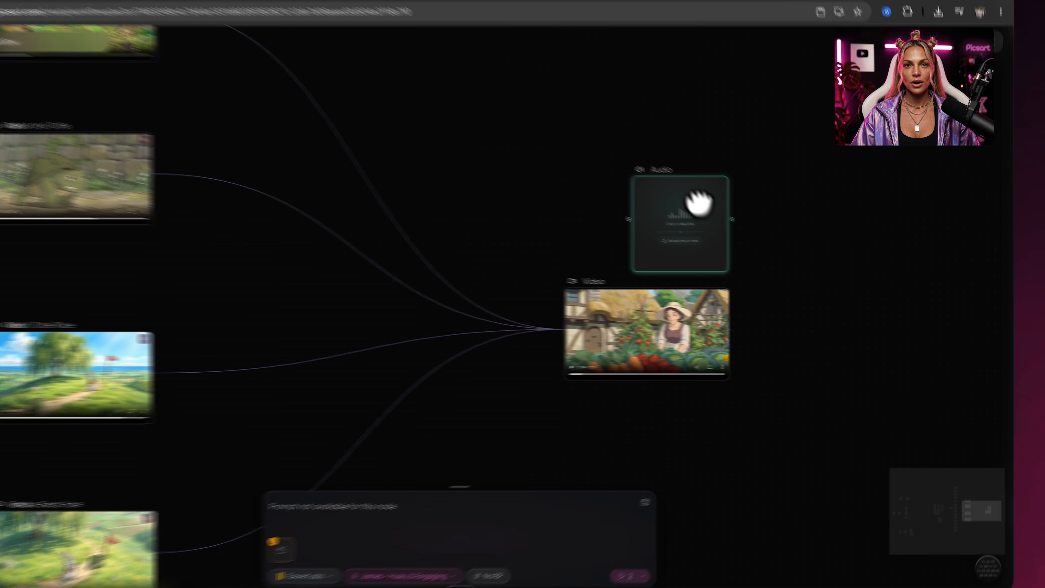
{"action": "left_click_drag", "start_coordinate": [721, 158], "coordinate": [713, 147]}
{"action": "left_click", "coordinate": [384, 555]}
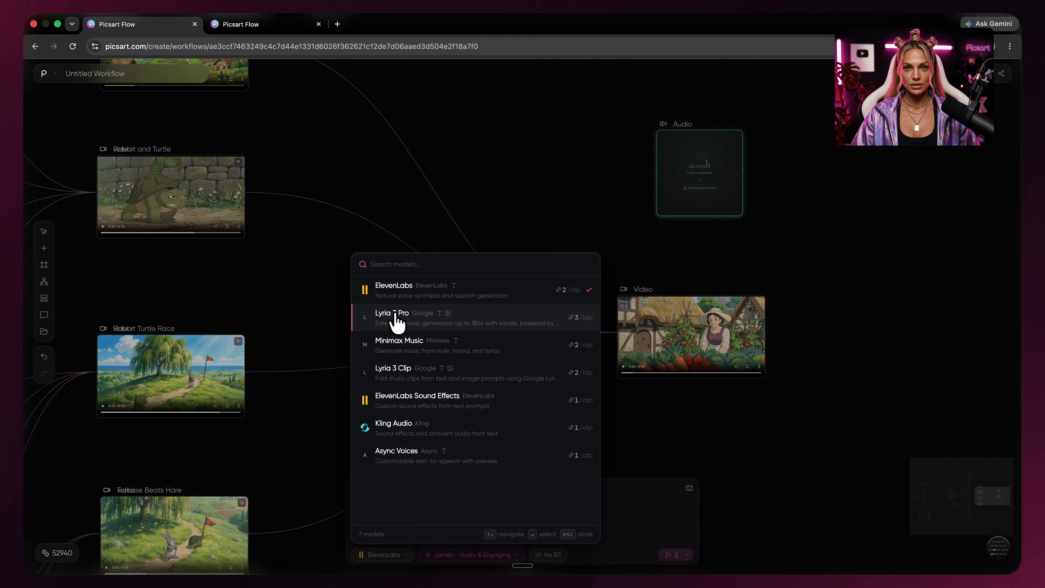
{"action": "left_click", "coordinate": [395, 318]}
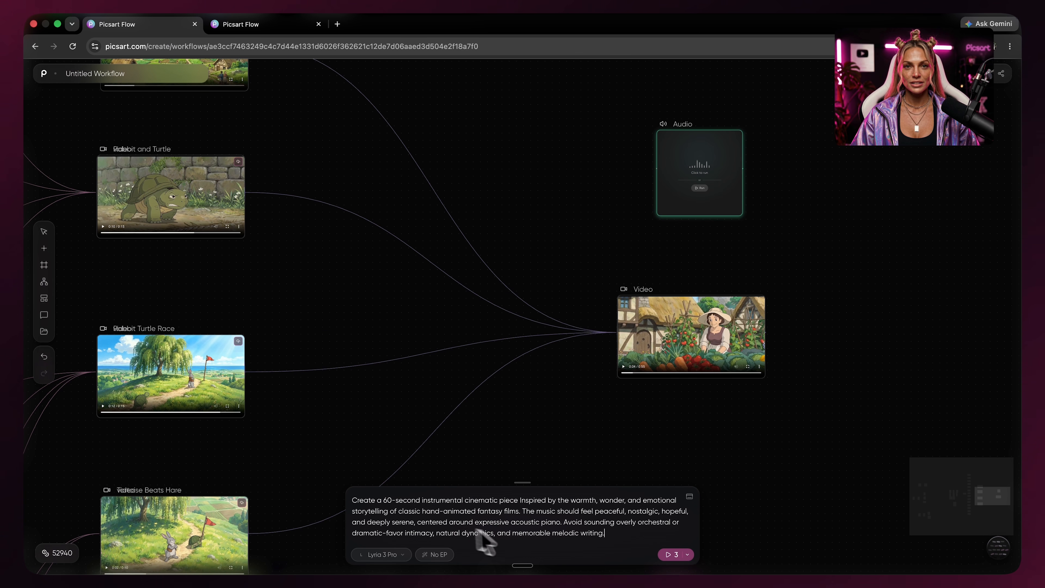
{"action": "left_click", "coordinate": [669, 554]}
Merge the music and the concatenated video in a new Video node using Audio Video Concat and run it.
{"action": "left_click_drag", "start_coordinate": [693, 164], "coordinate": [510, 426]}
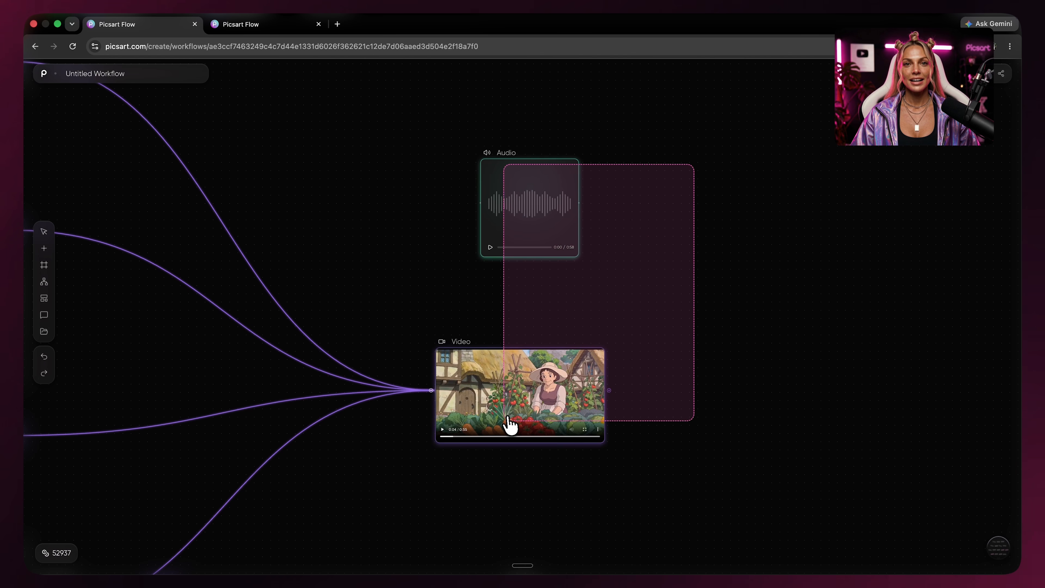
{"action": "left_click_drag", "start_coordinate": [741, 282], "coordinate": [744, 286]}
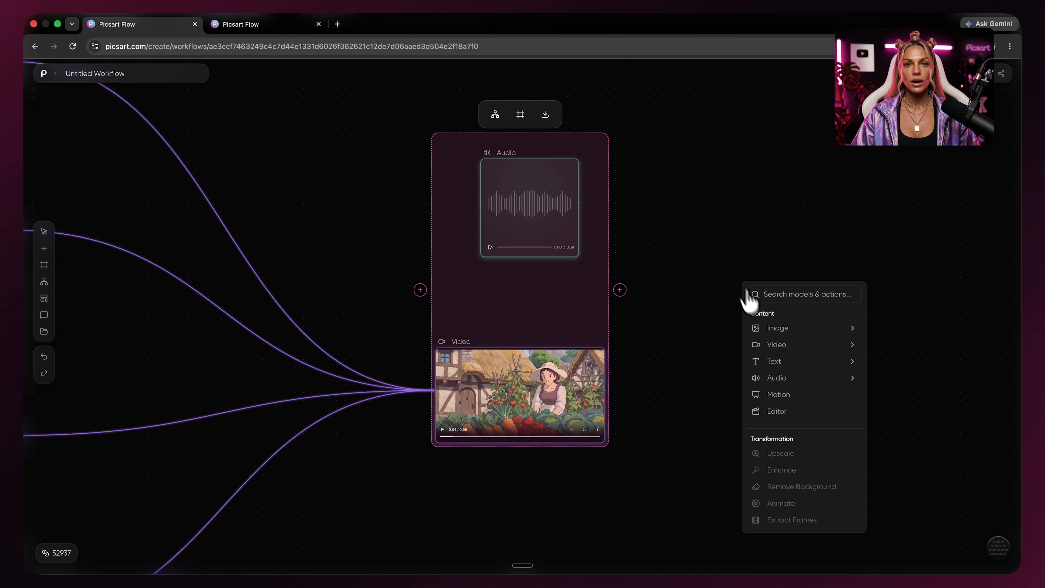
{"action": "left_click", "coordinate": [780, 346]}
{"action": "left_click", "coordinate": [387, 538]}
{"action": "scroll", "coordinate": [431, 371], "scroll_direction": "down", "scroll_amount": 1}
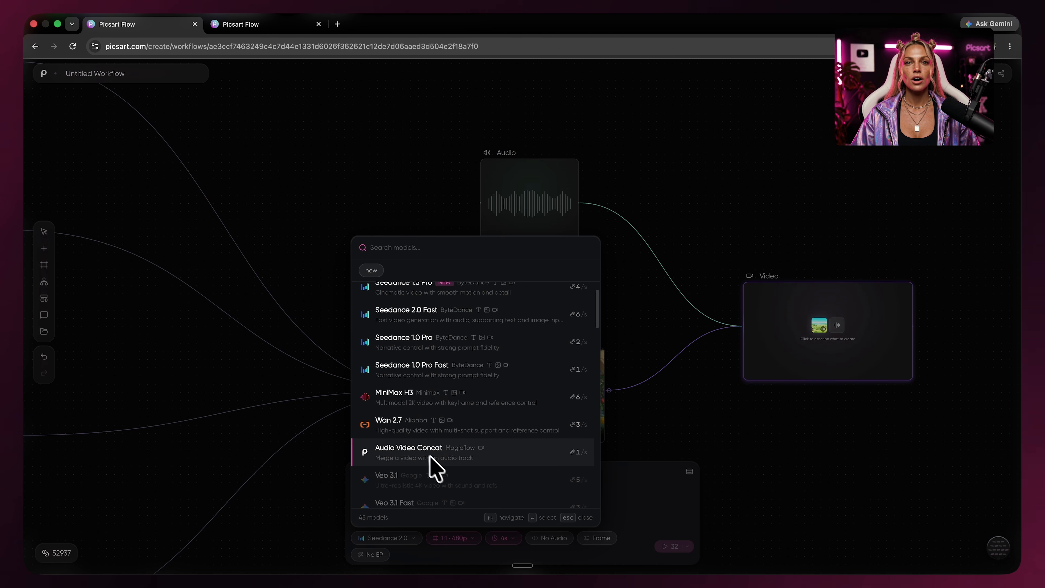
{"action": "left_click", "coordinate": [407, 453]}
{"action": "left_click", "coordinate": [671, 554]}
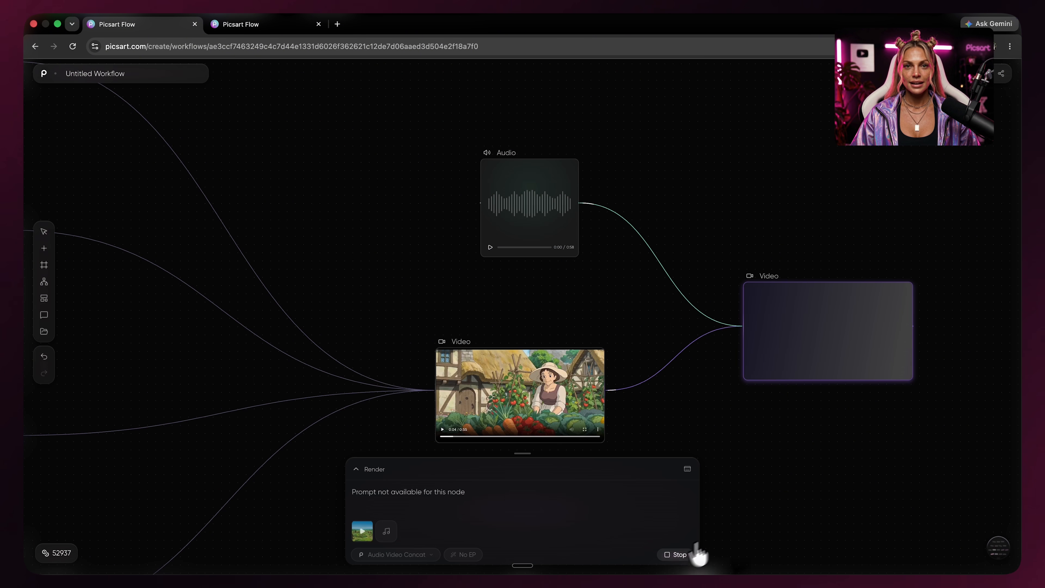
{"action": "left_click_drag", "start_coordinate": [856, 458], "coordinate": [787, 437]}
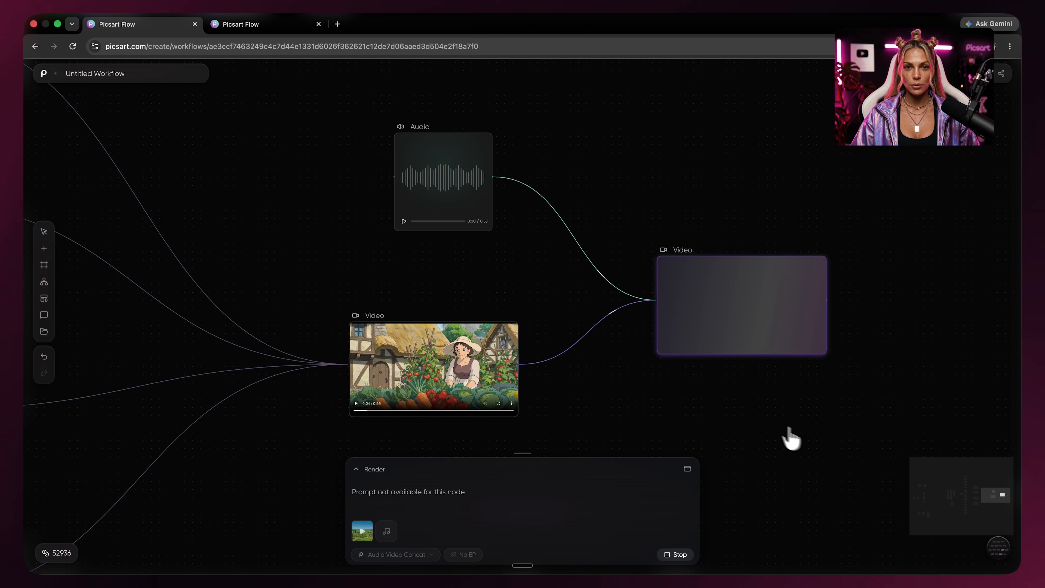